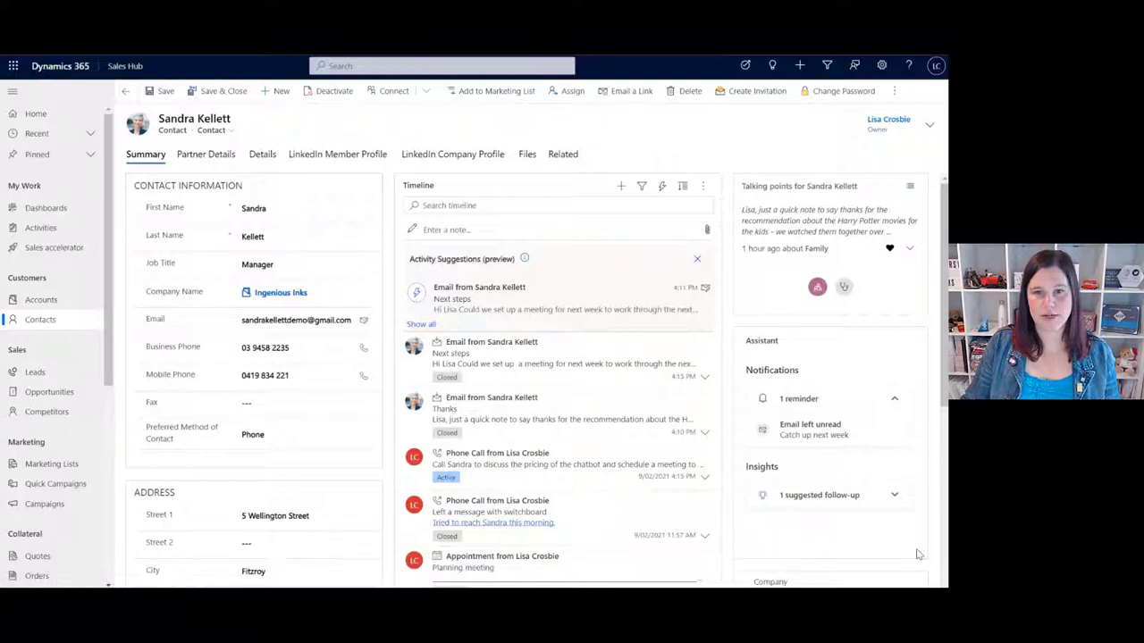
Start a new note on the contact's timeline with the title "Project meeting".
click(444, 229)
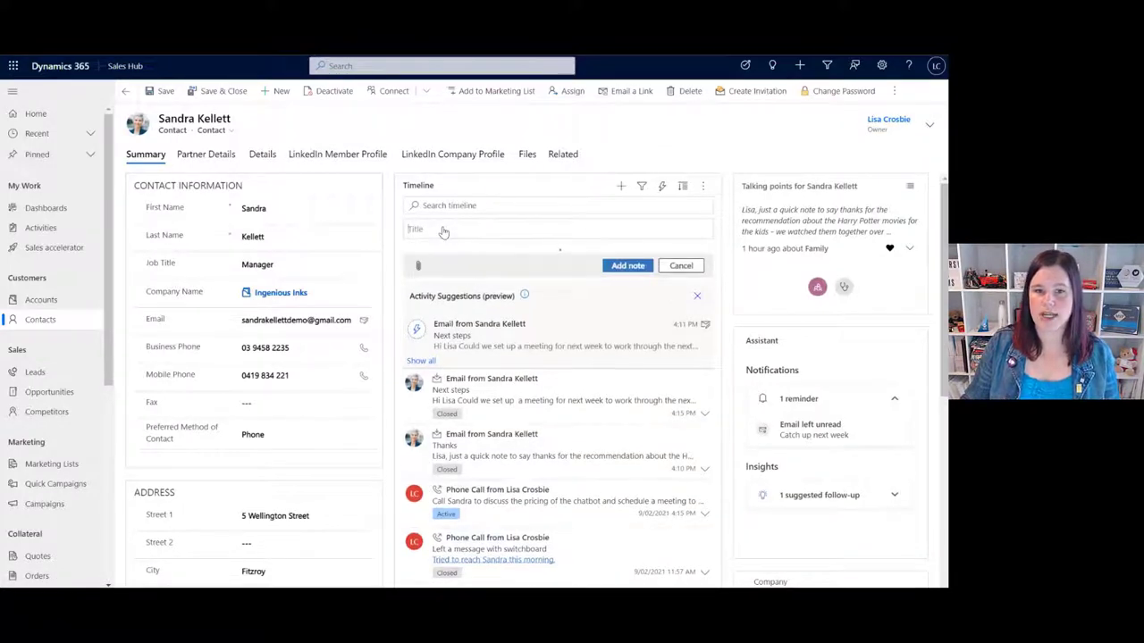
text(Project need)
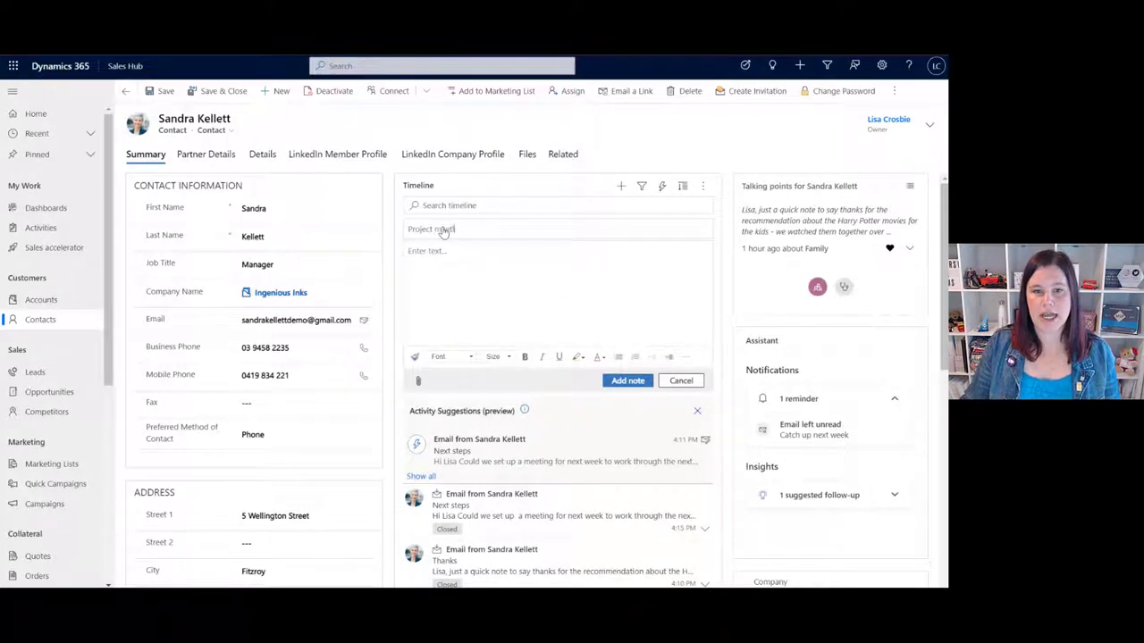
text(ing)
Record in the note a great meeting about progressing the project and the contact's wish to meet the rest of the team next week; add the note.
click(435, 254)
text(Had)
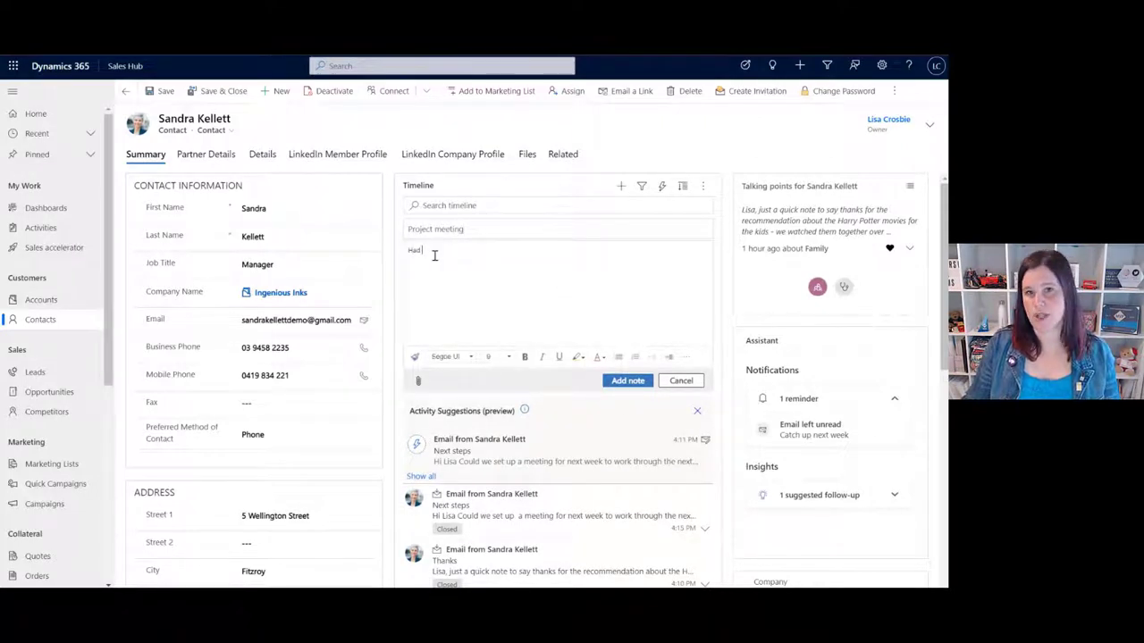
text( a great meeting with )
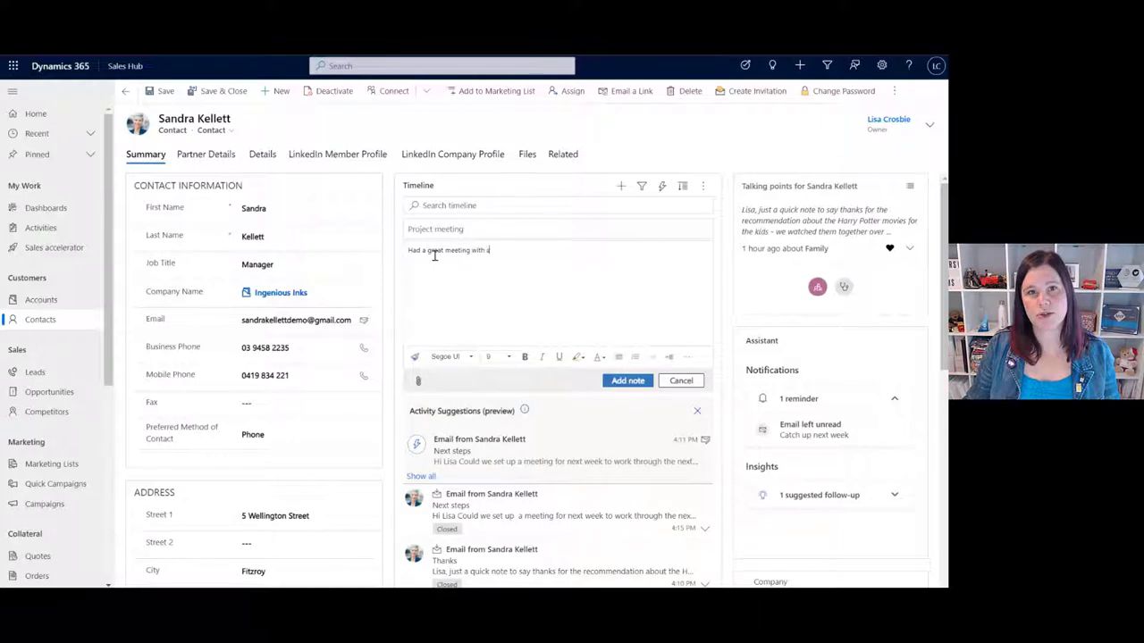
text(Sandra today abo)
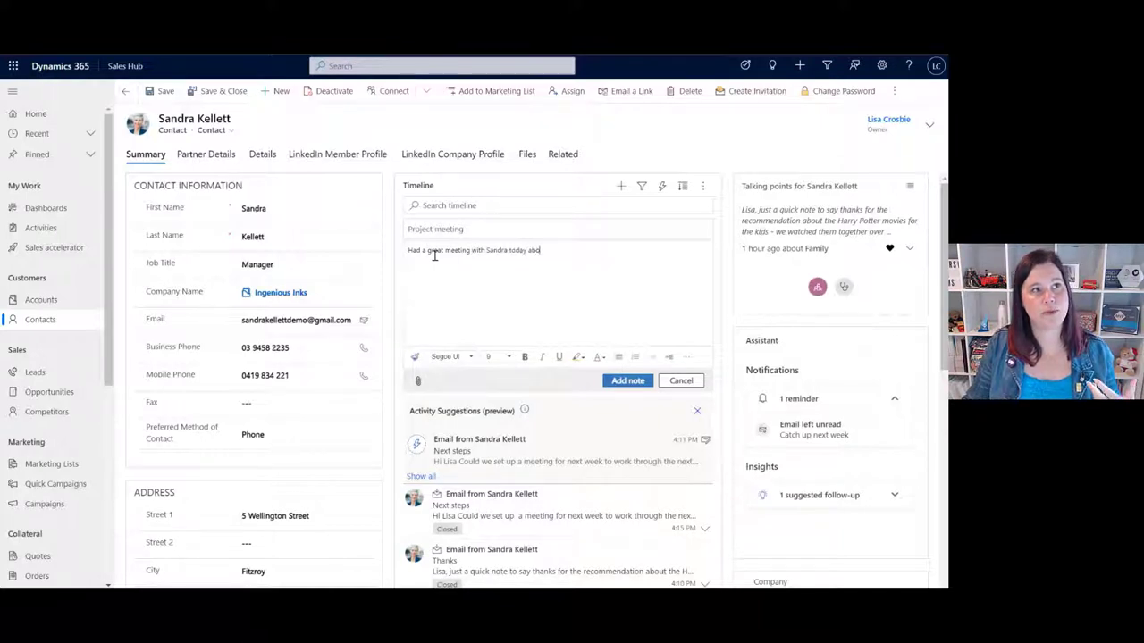
text(ut progressing the pl)
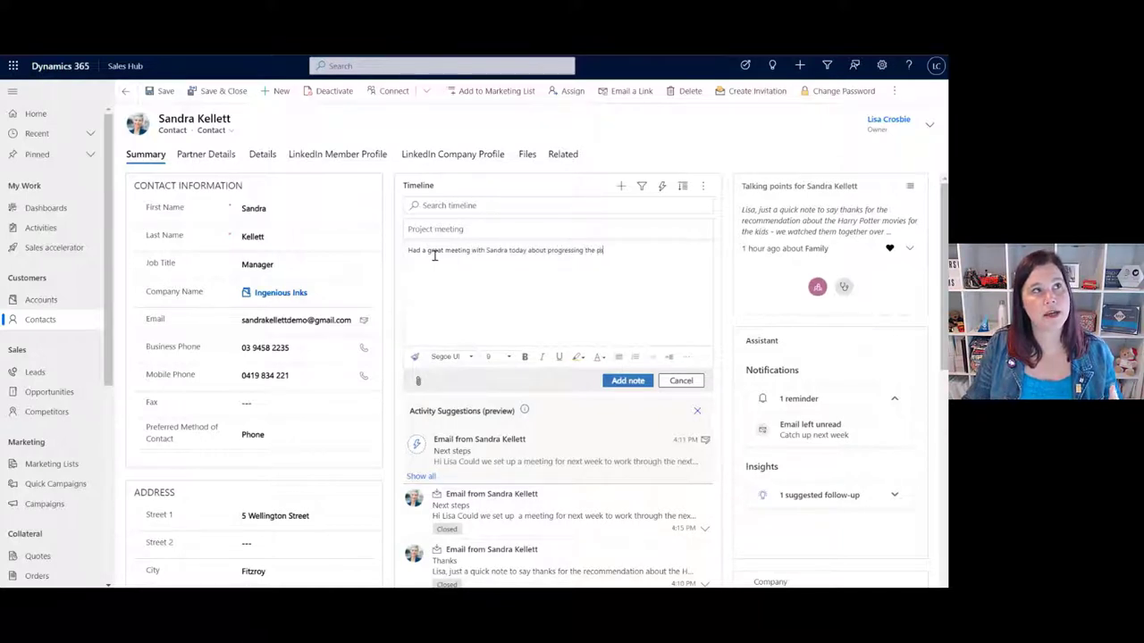
text(oject. She wo)
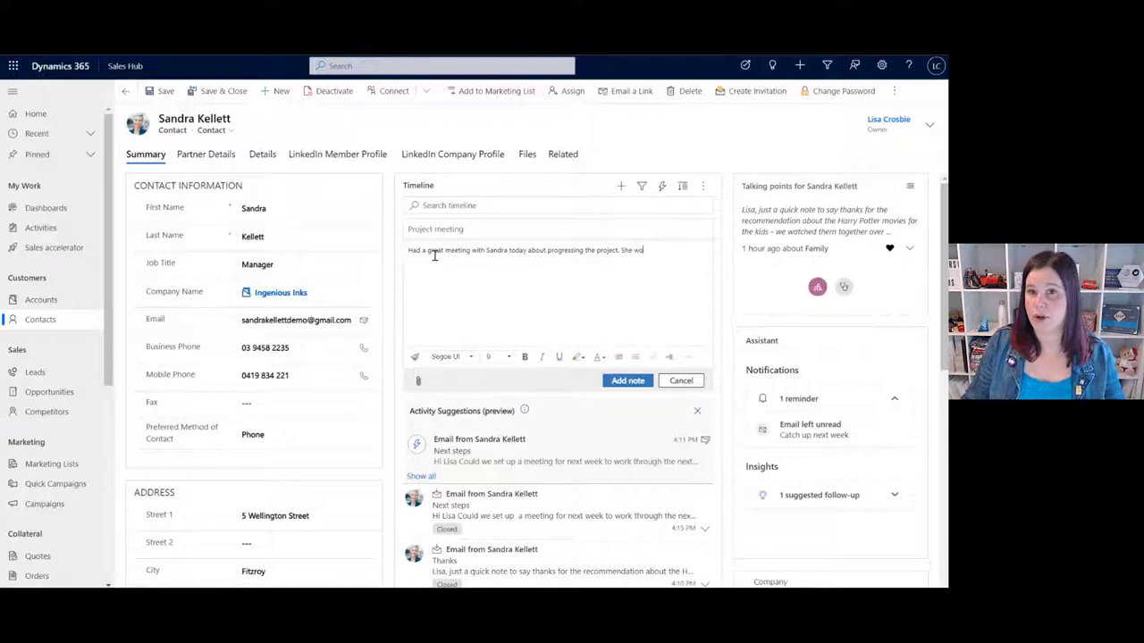
text(uld like to arran)
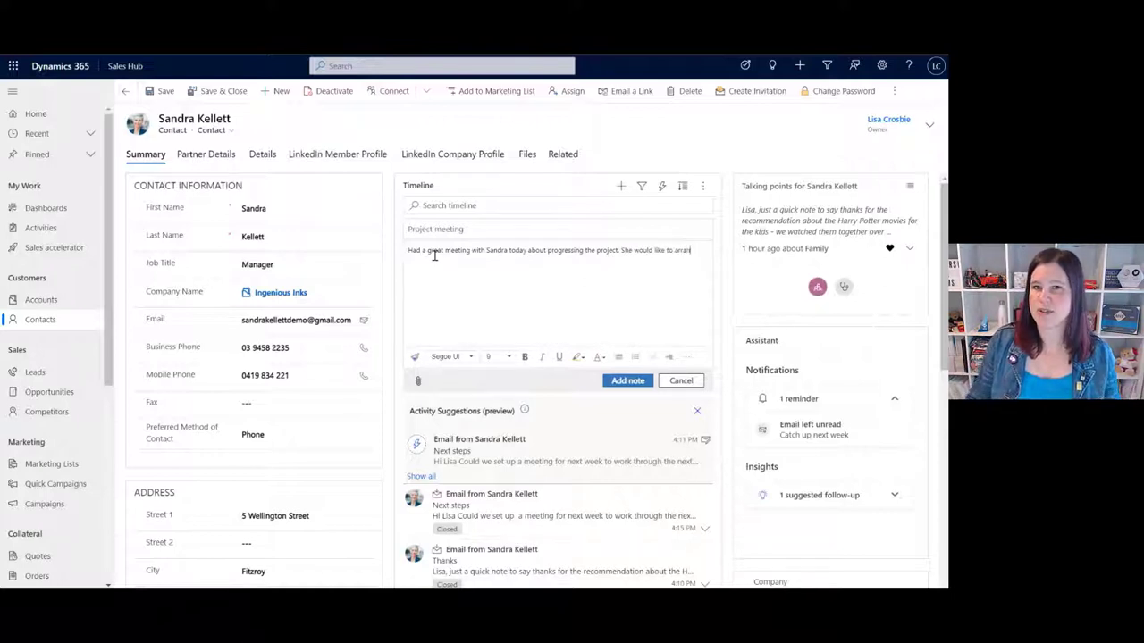
text(ge a time next)
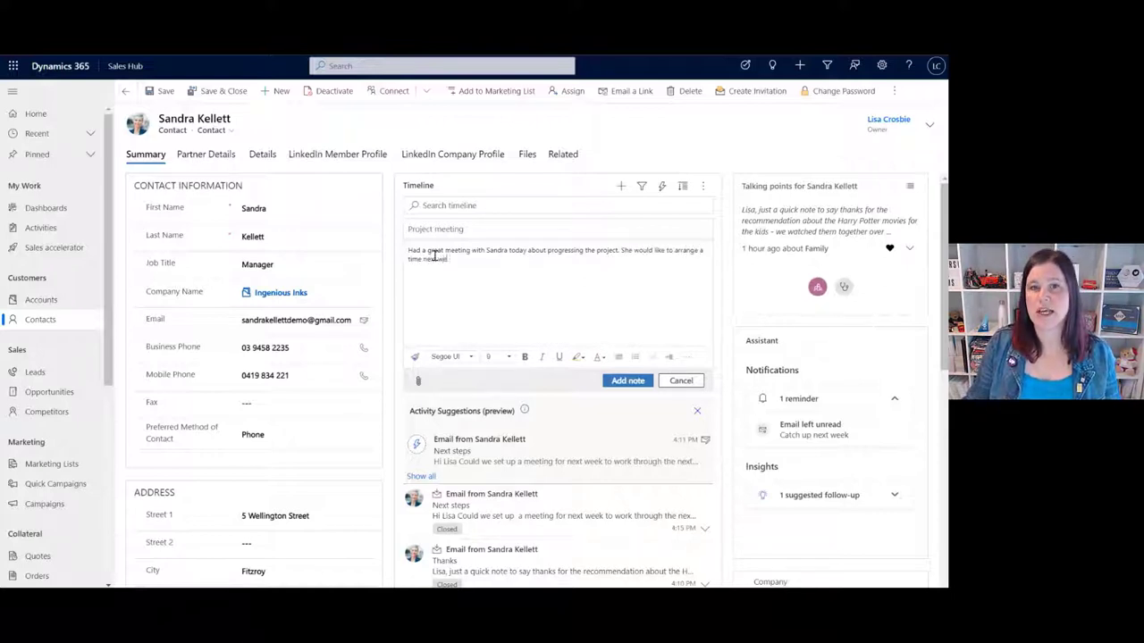
text( week to meet the rest)
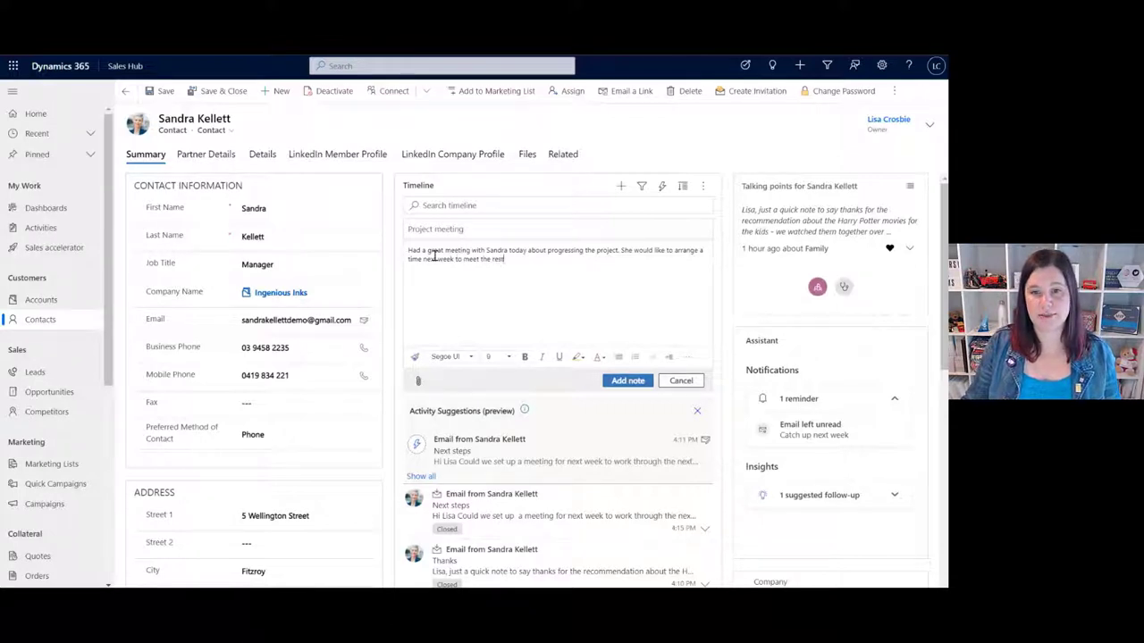
text( of)
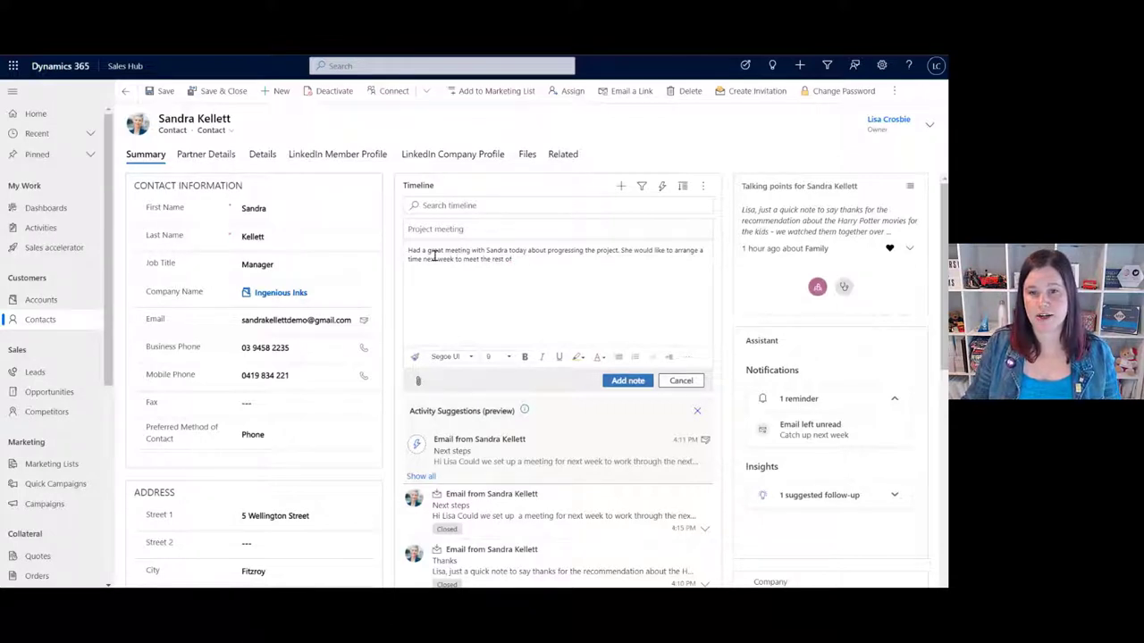
text( the team.)
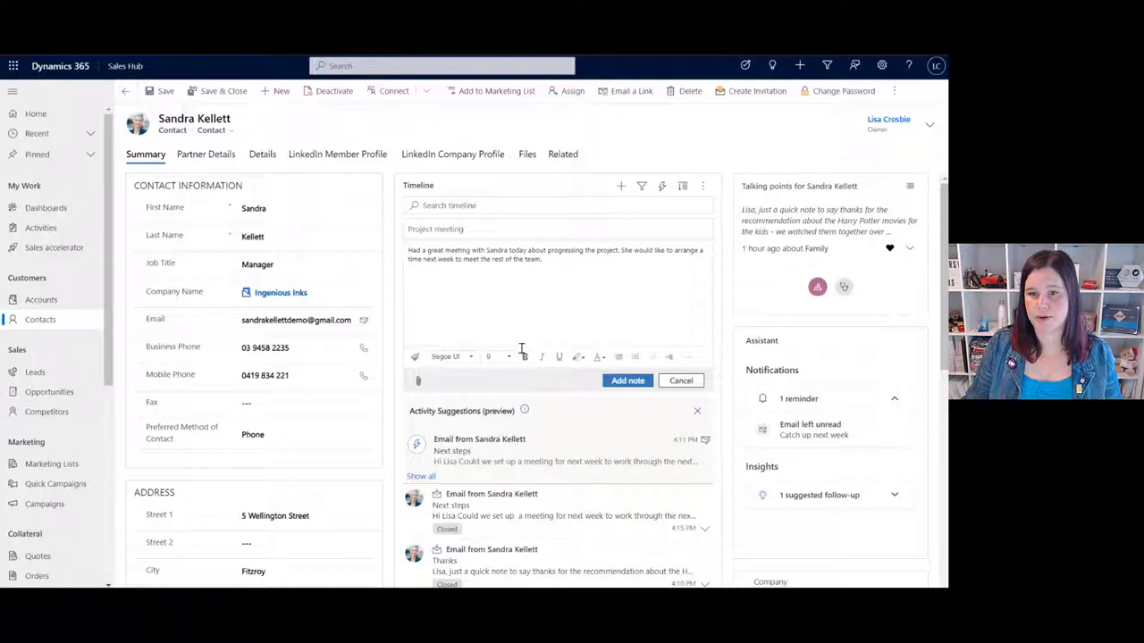
click(632, 382)
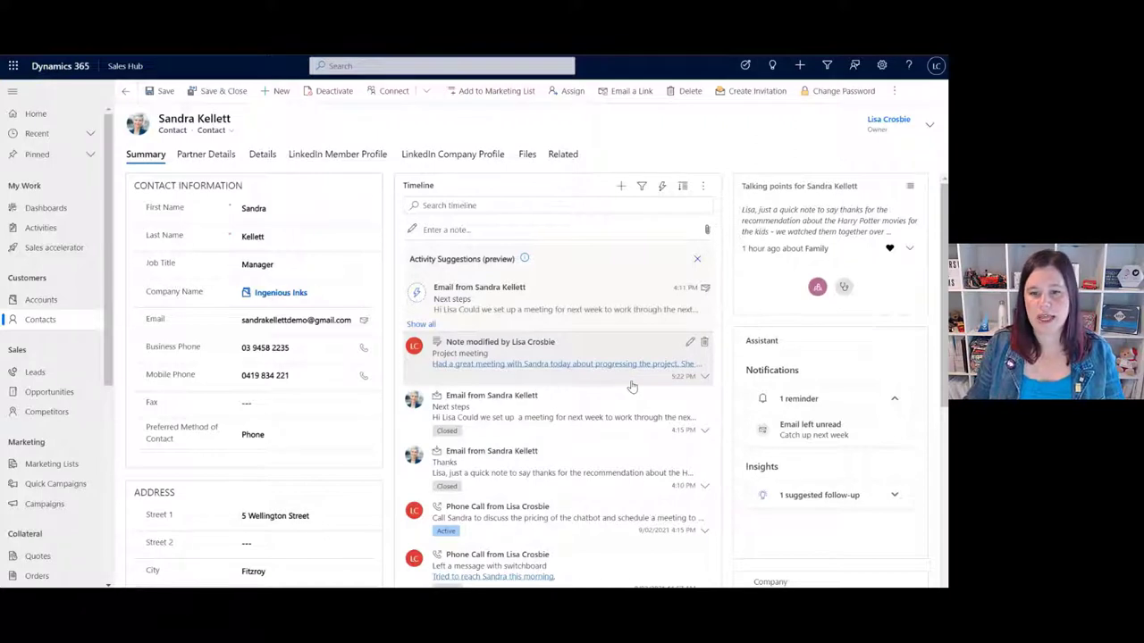
Start creating an appointment from the suggestion attached to the "Project meeting" note on the timeline.
mouse_move(613, 372)
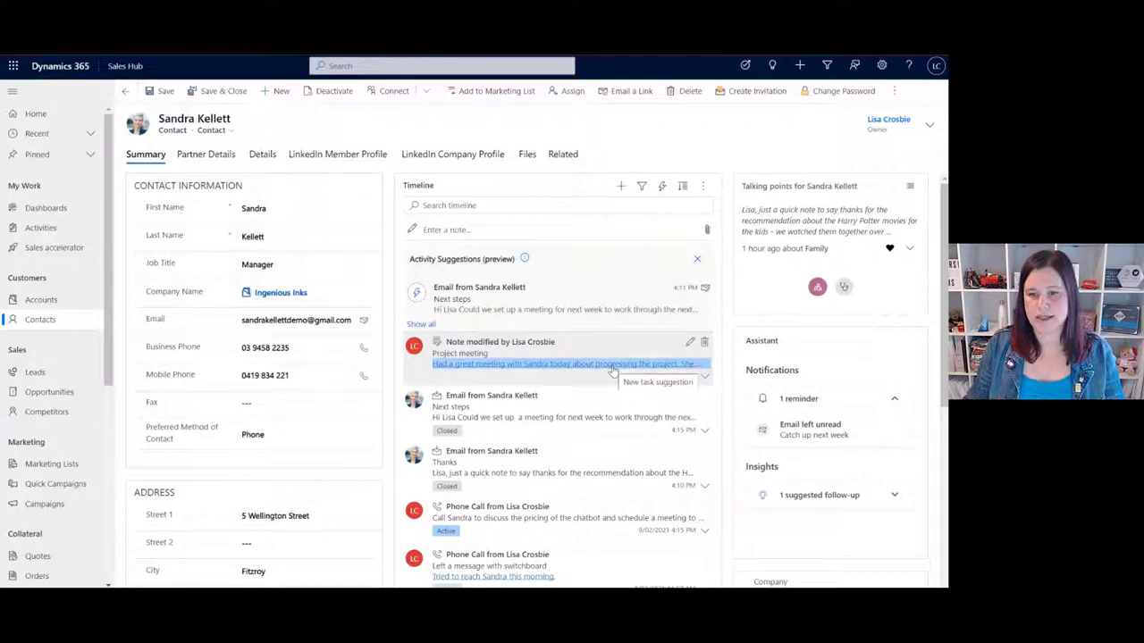
click(612, 372)
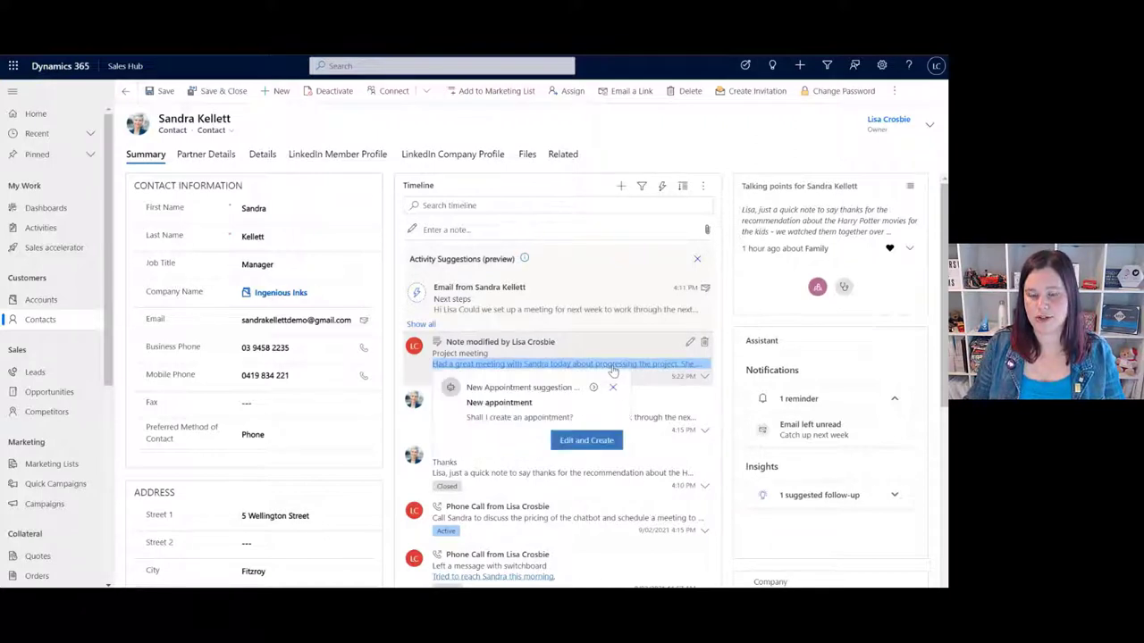
click(586, 439)
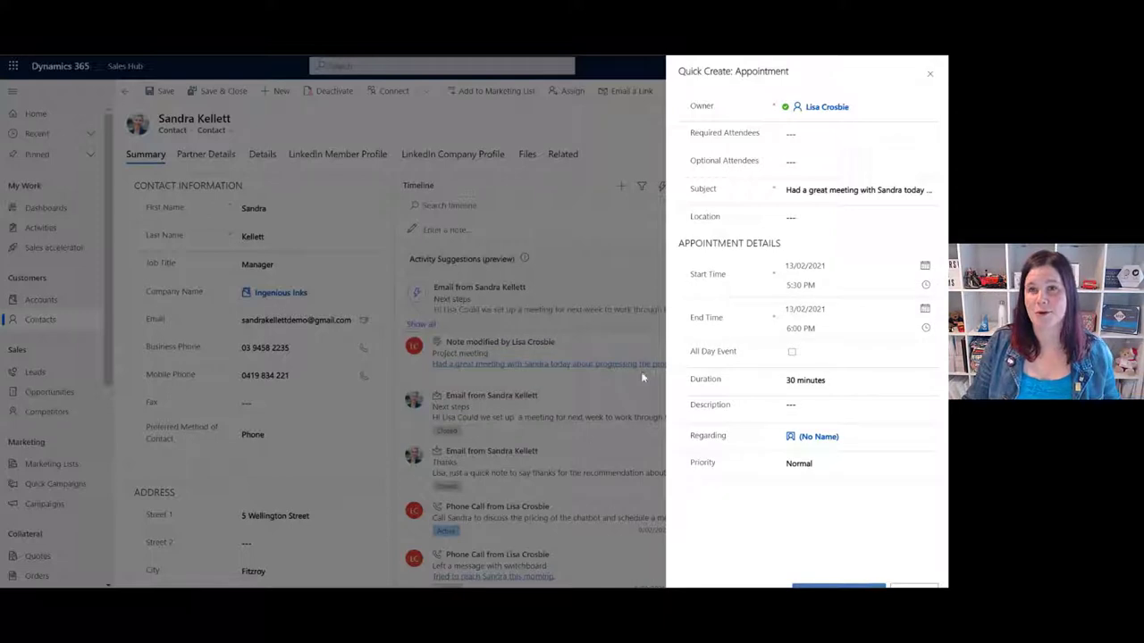
Add the current contact and a second contact found with "ed" as required attendees of the appointment.
click(815, 136)
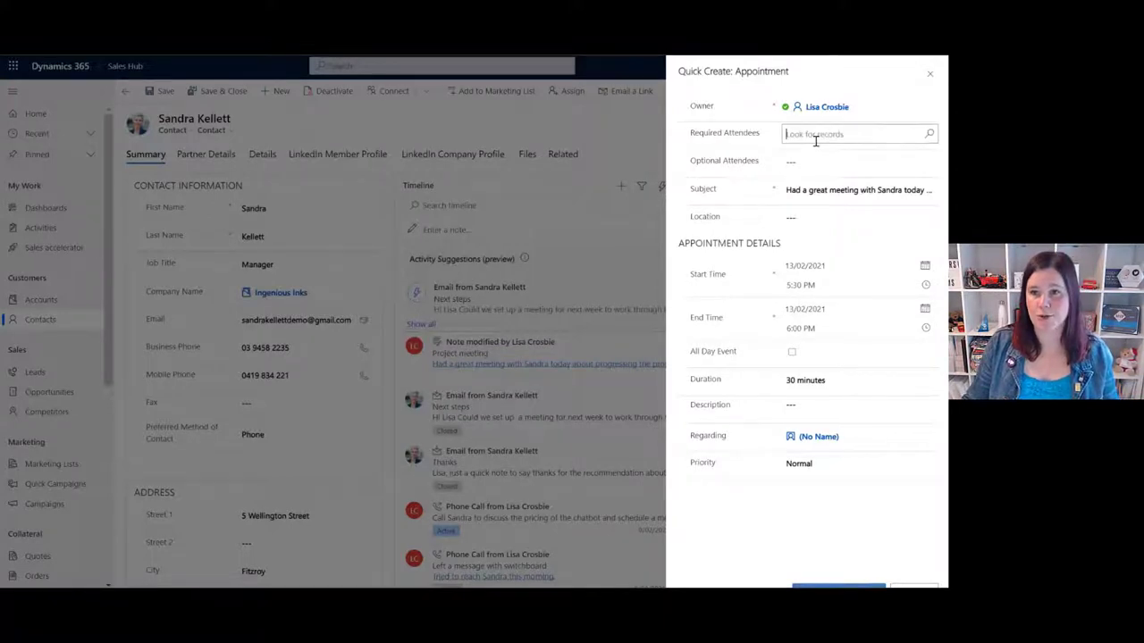
text(san)
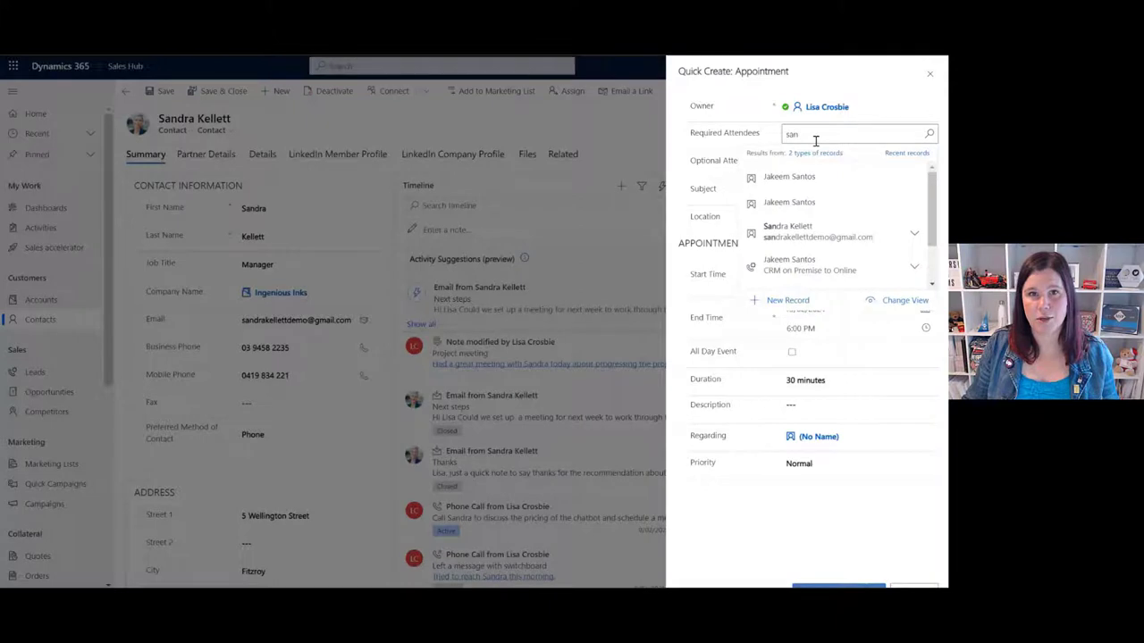
click(799, 231)
text(ed)
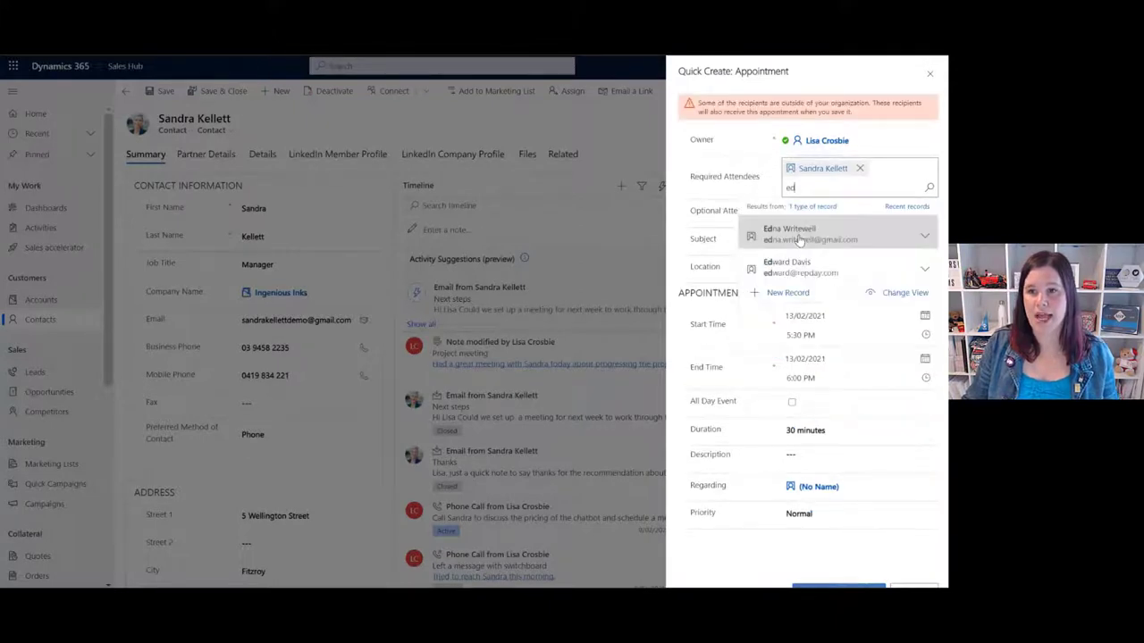
click(800, 234)
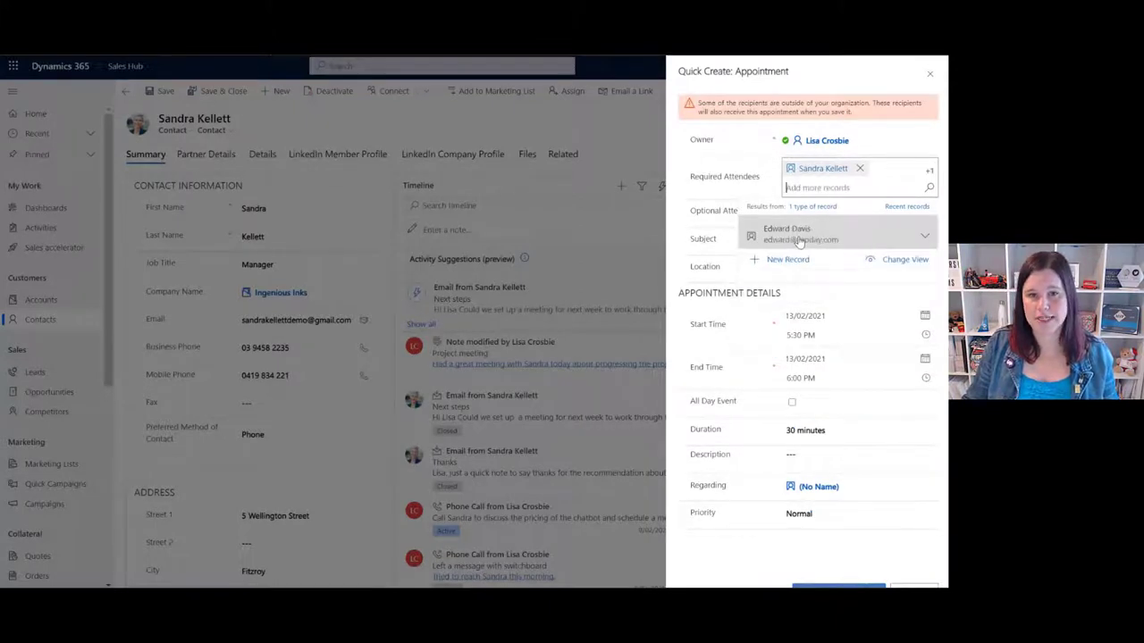
Set the appointment's start to 1/03/2021 at 3:30 PM.
click(925, 315)
click(925, 299)
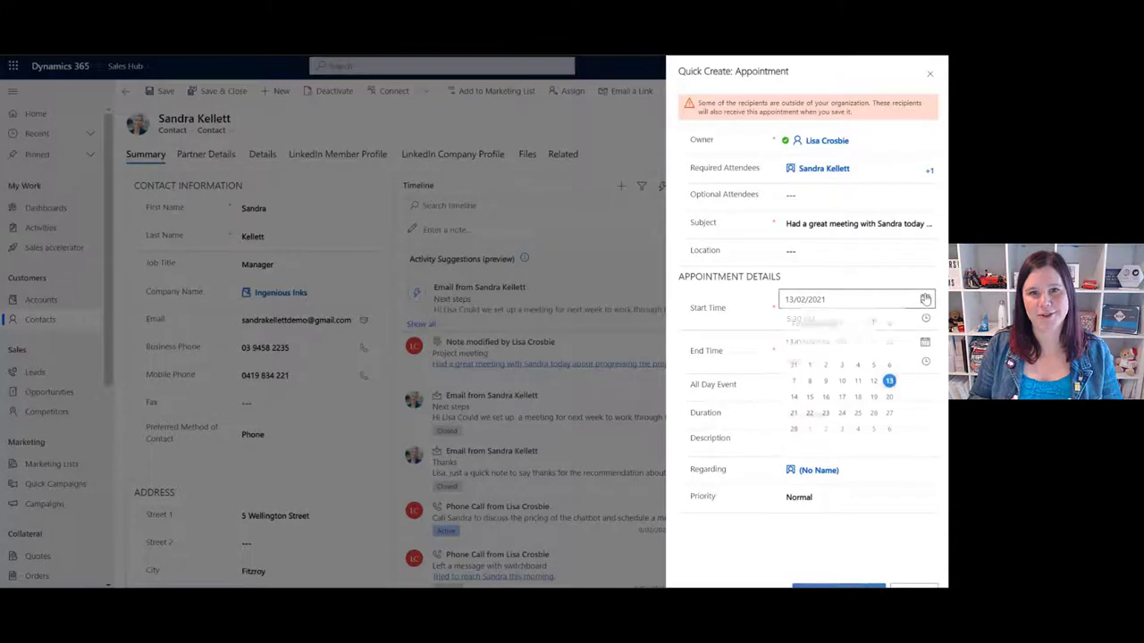
click(809, 430)
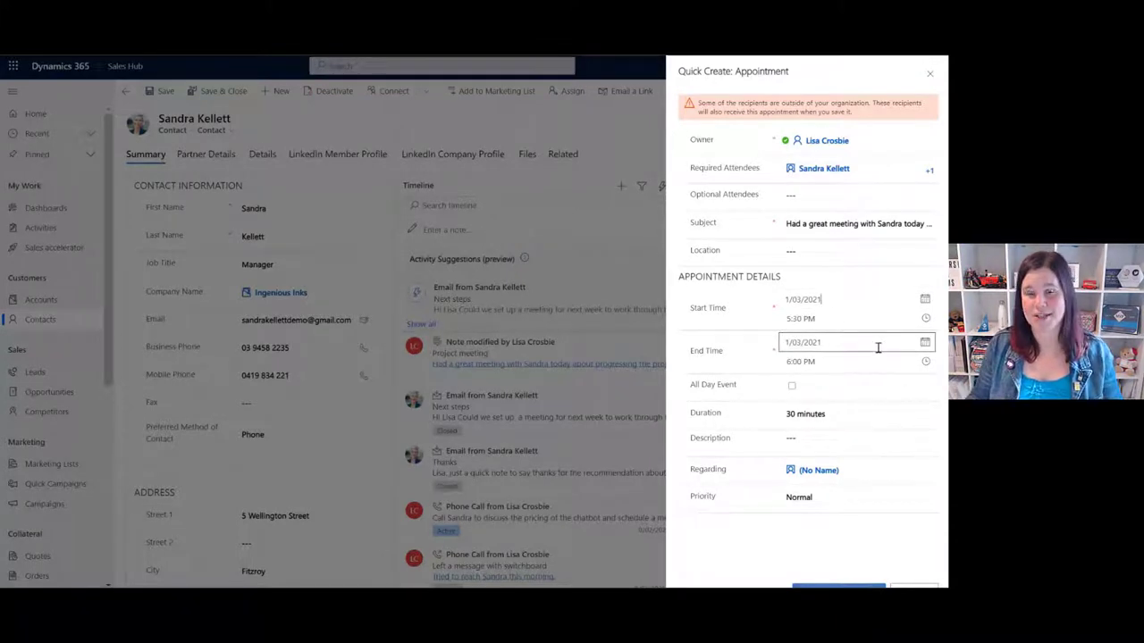
click(926, 319)
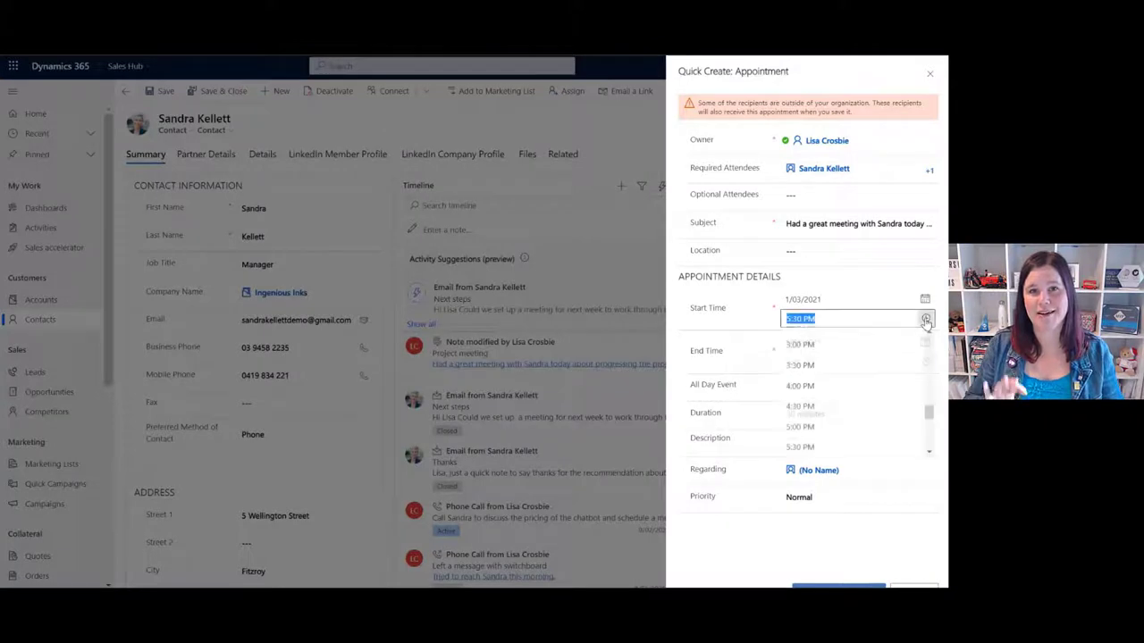
click(851, 364)
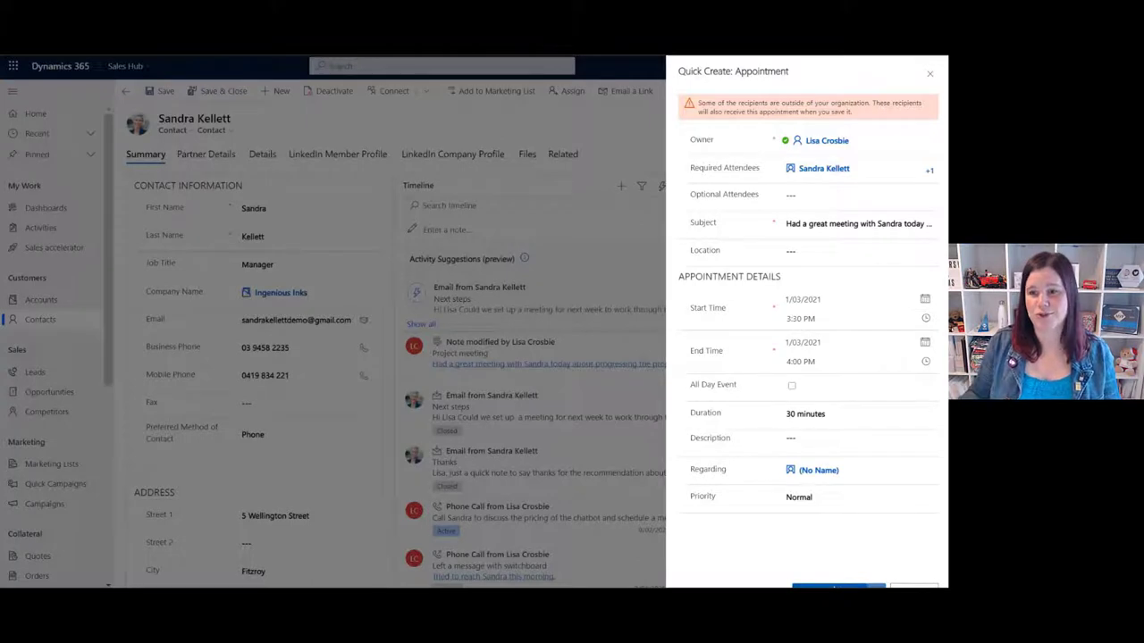
Make the appointment regarding the Community Portal record of Ingenious Inks and save it.
click(855, 478)
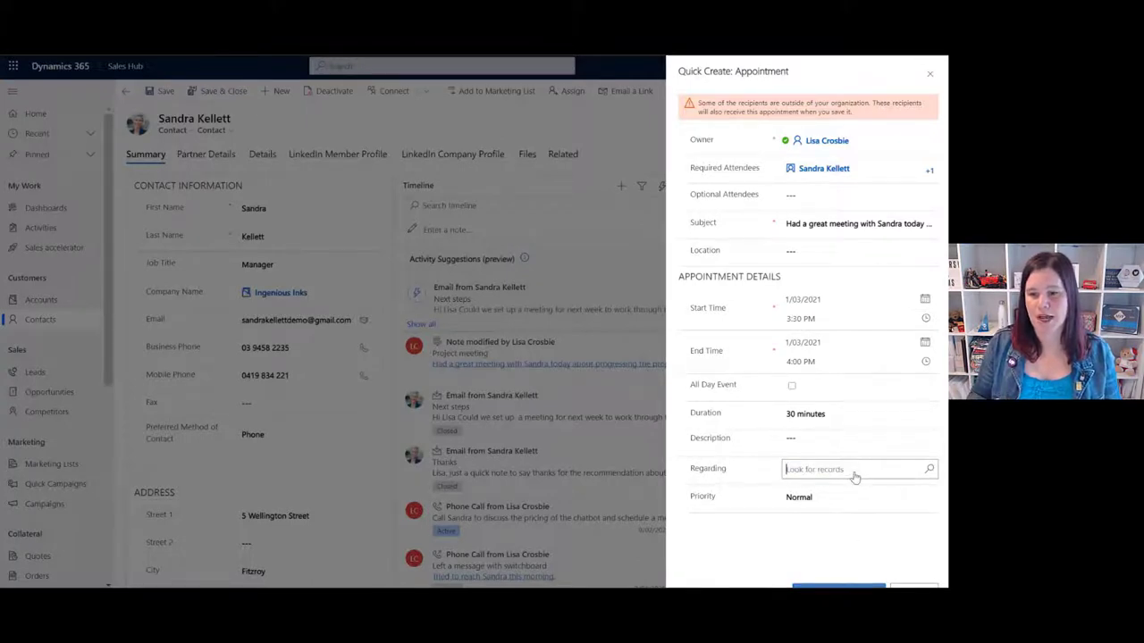
text(community)
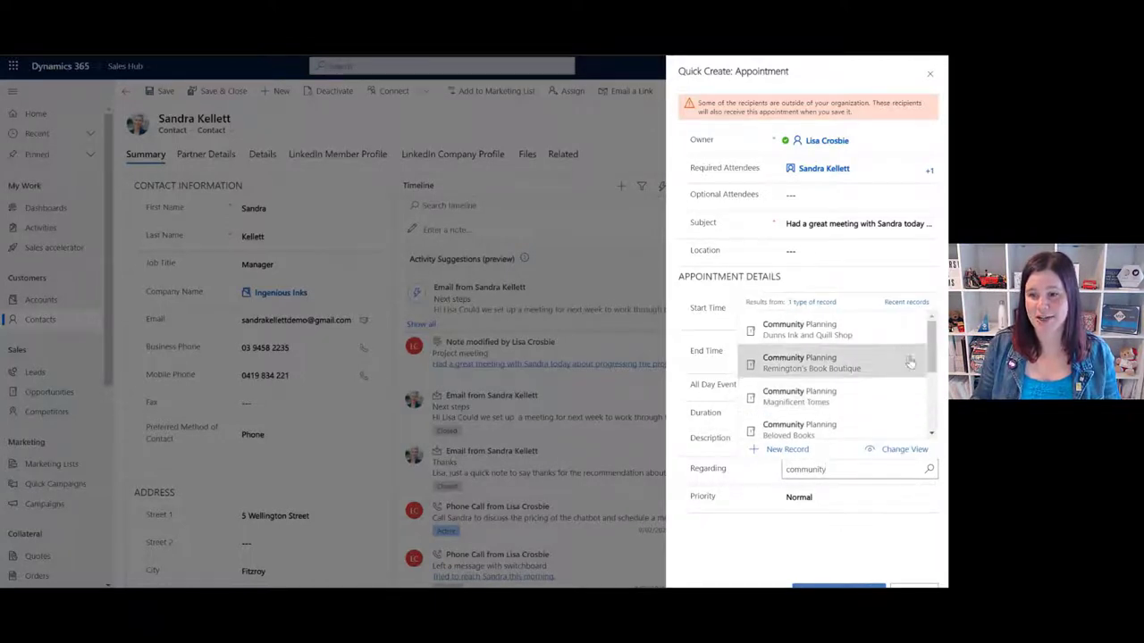
drag(931, 360, 929, 383)
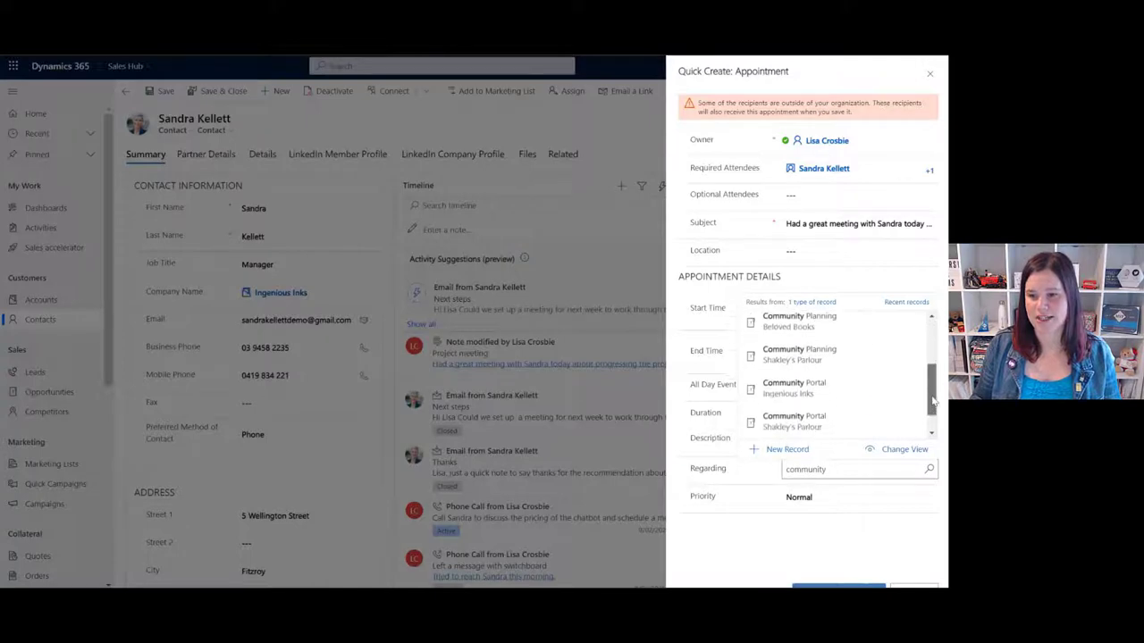
click(852, 403)
click(838, 586)
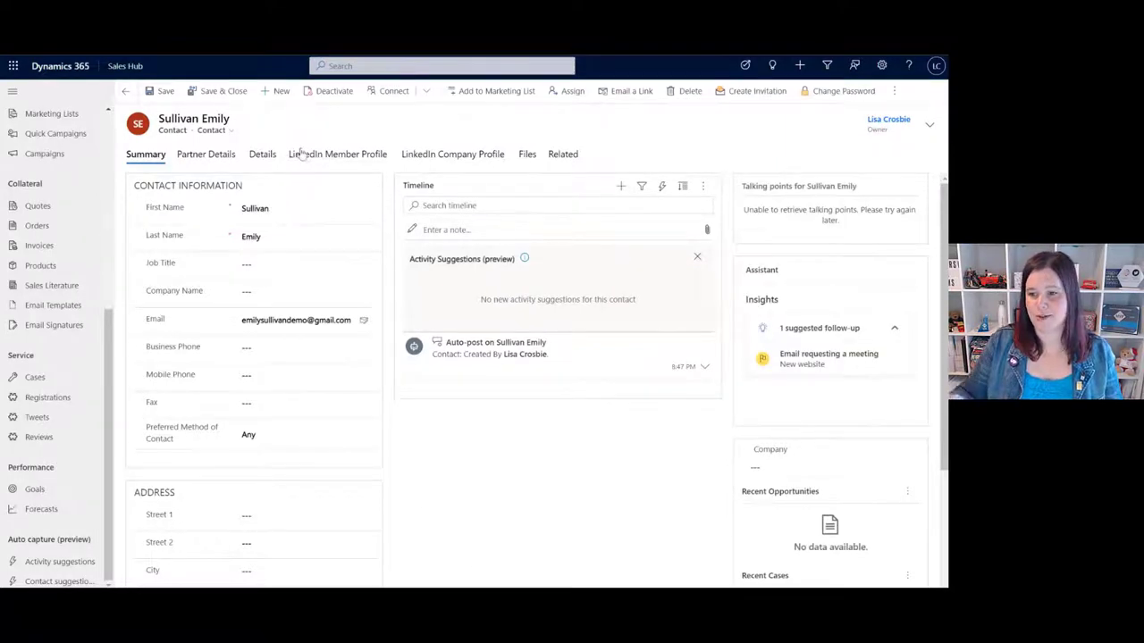
Search all records by the first name of the Ingenious Inks contact and open that contact's record.
click(334, 65)
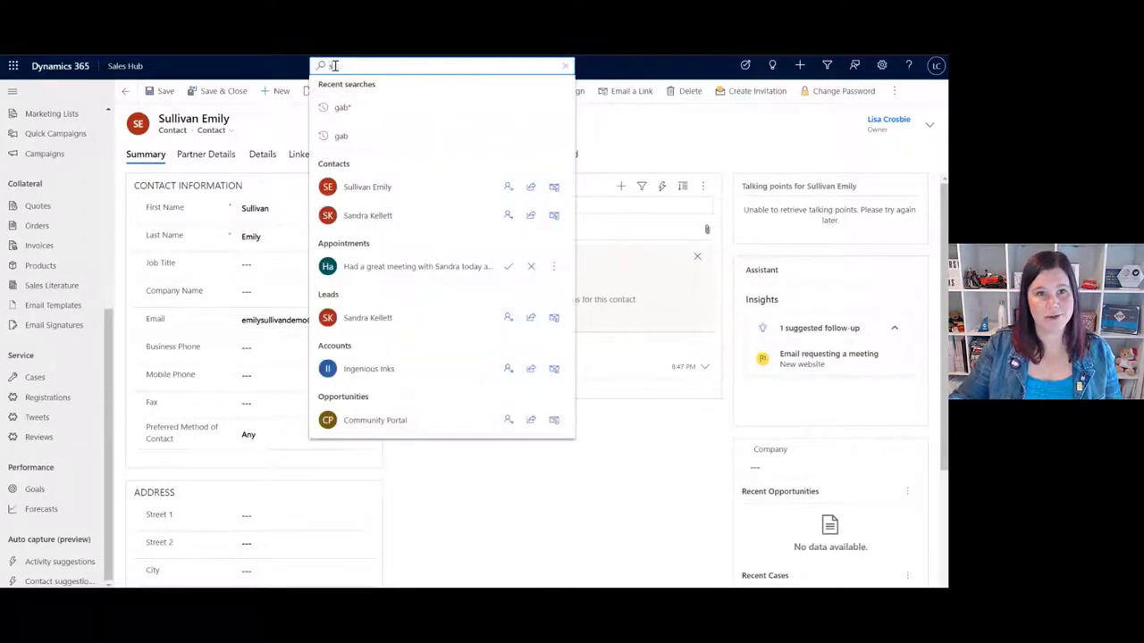
text(sandra)
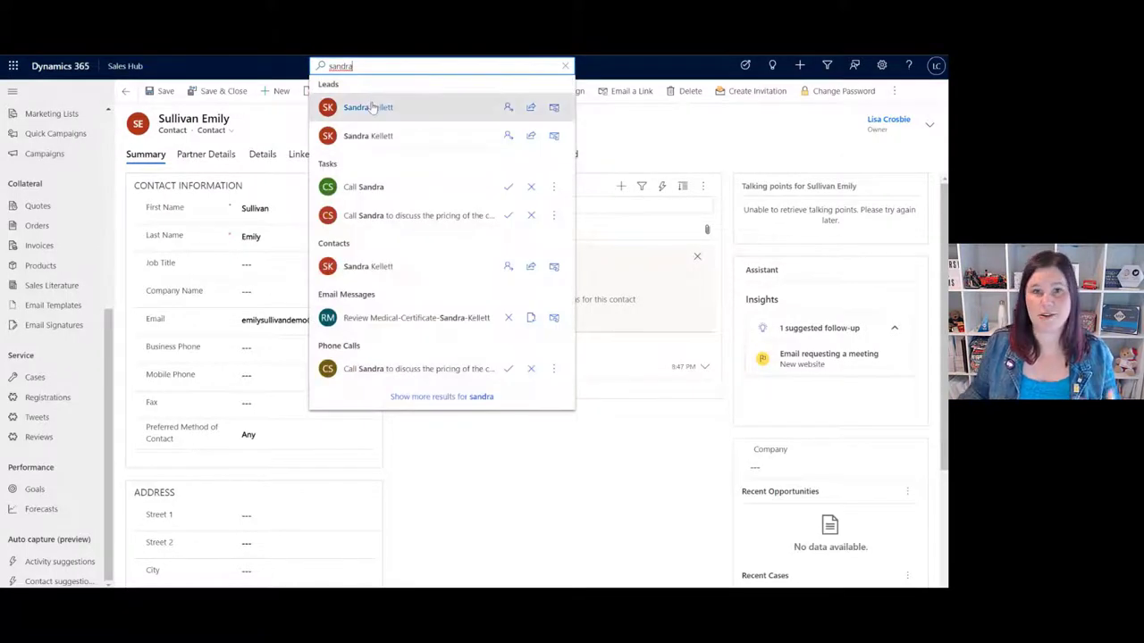
click(369, 266)
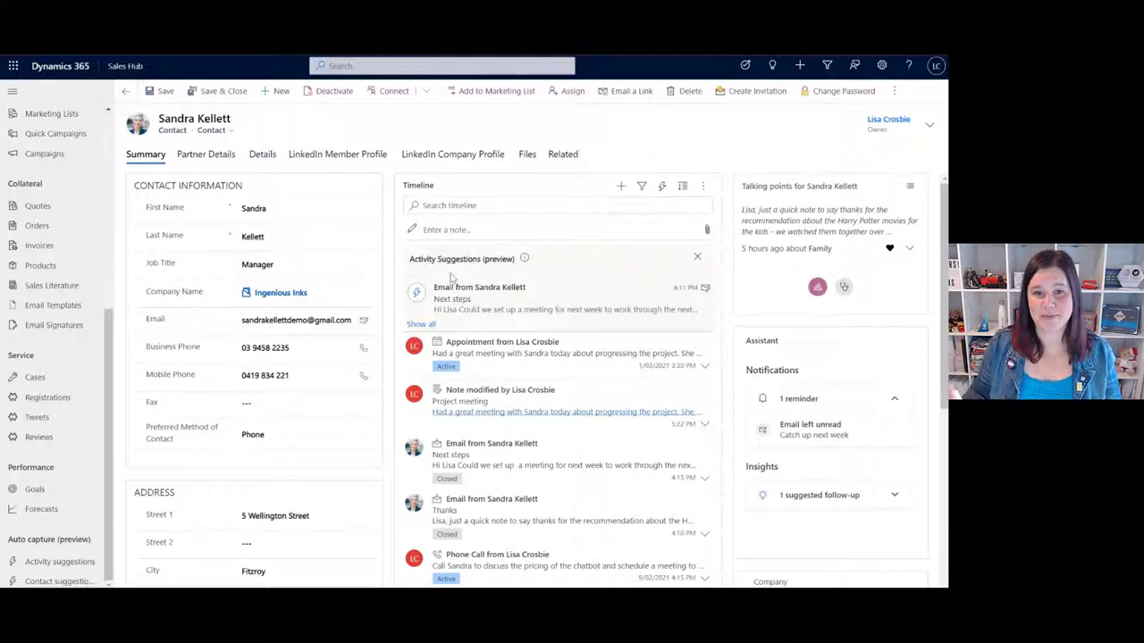
Expand the suggested "Next steps" email, edit the suggestion, and sync and connect it with the contact as its Regarding record.
mouse_move(488, 310)
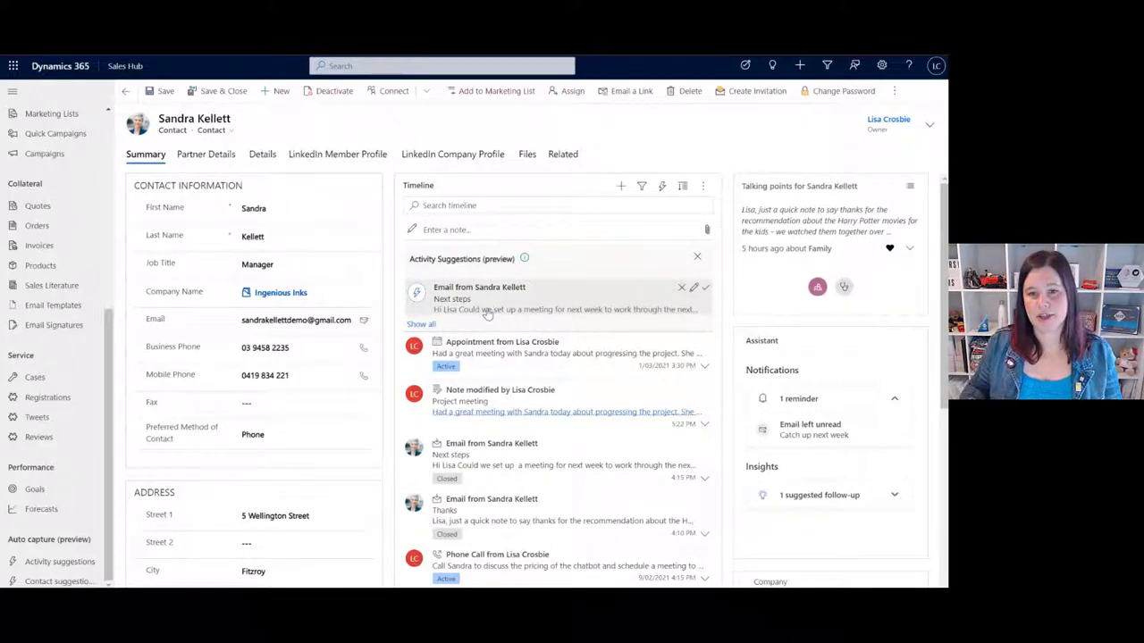
click(487, 312)
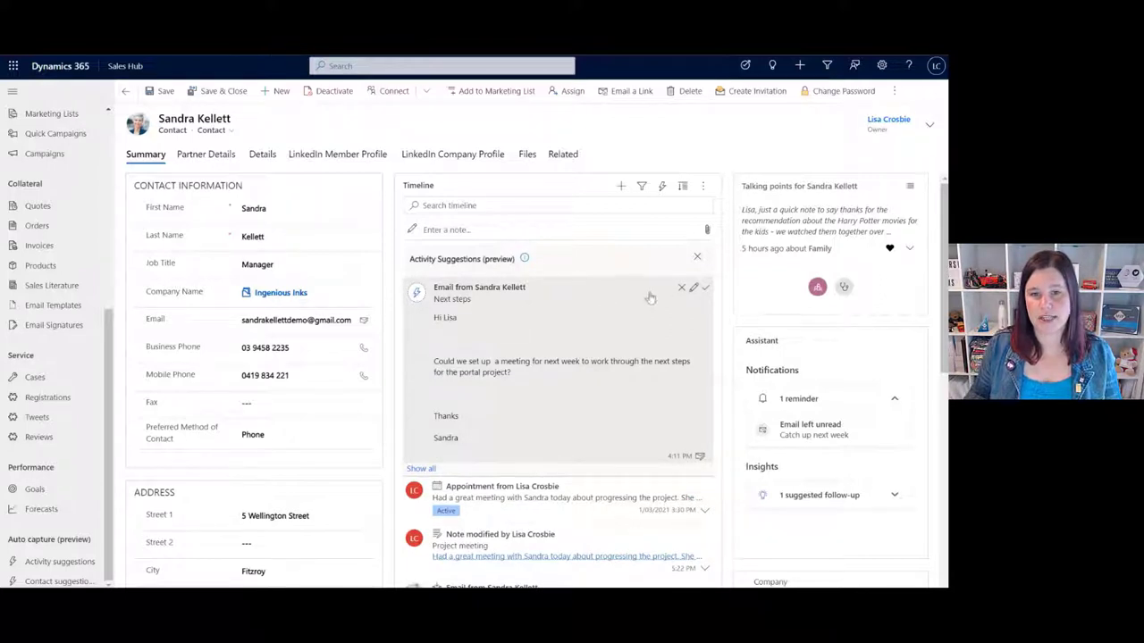
click(693, 289)
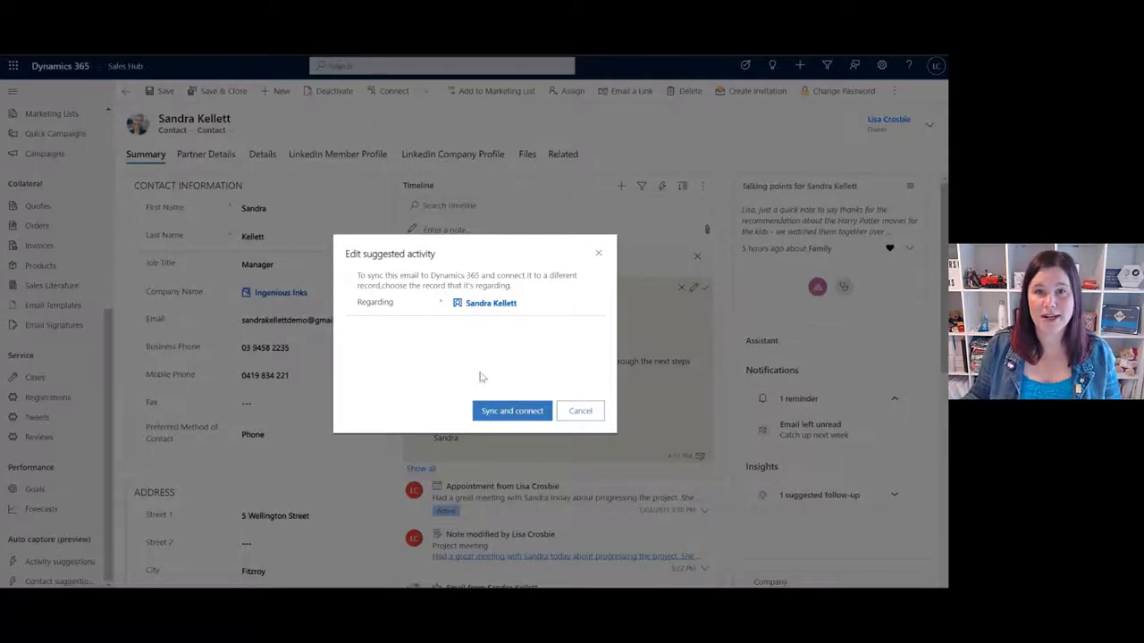
click(494, 416)
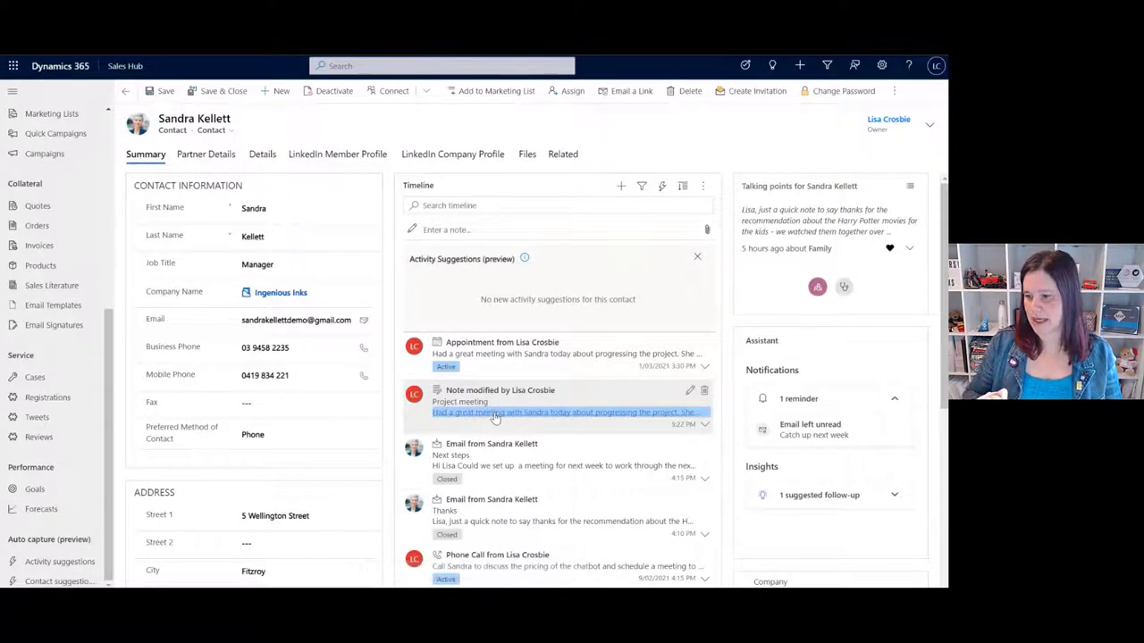
click(494, 417)
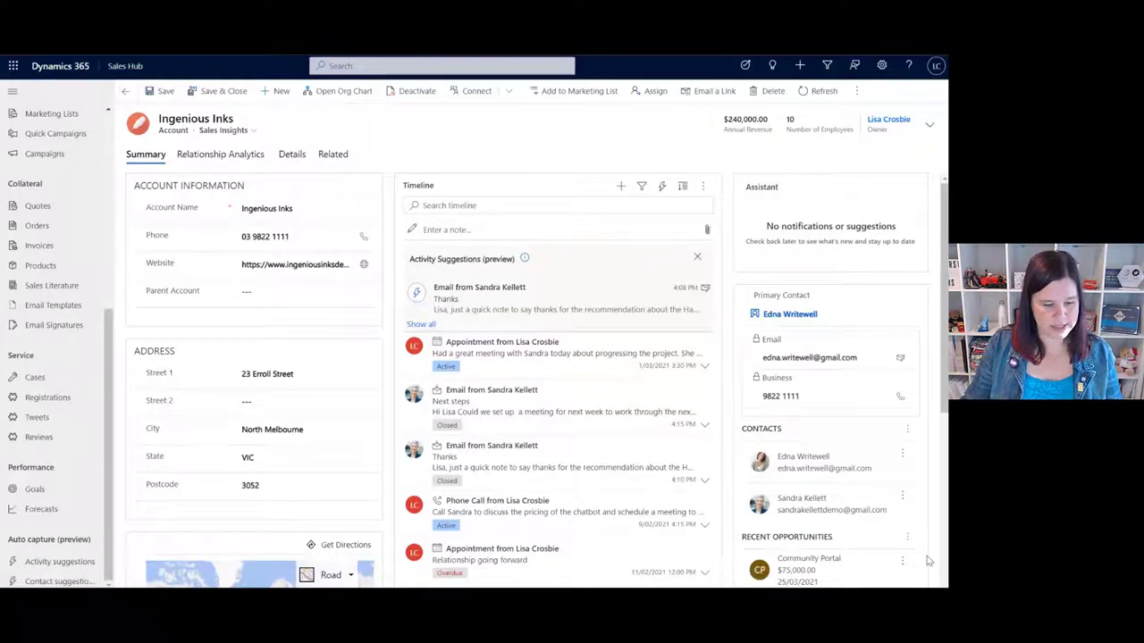
mouse_move(468, 575)
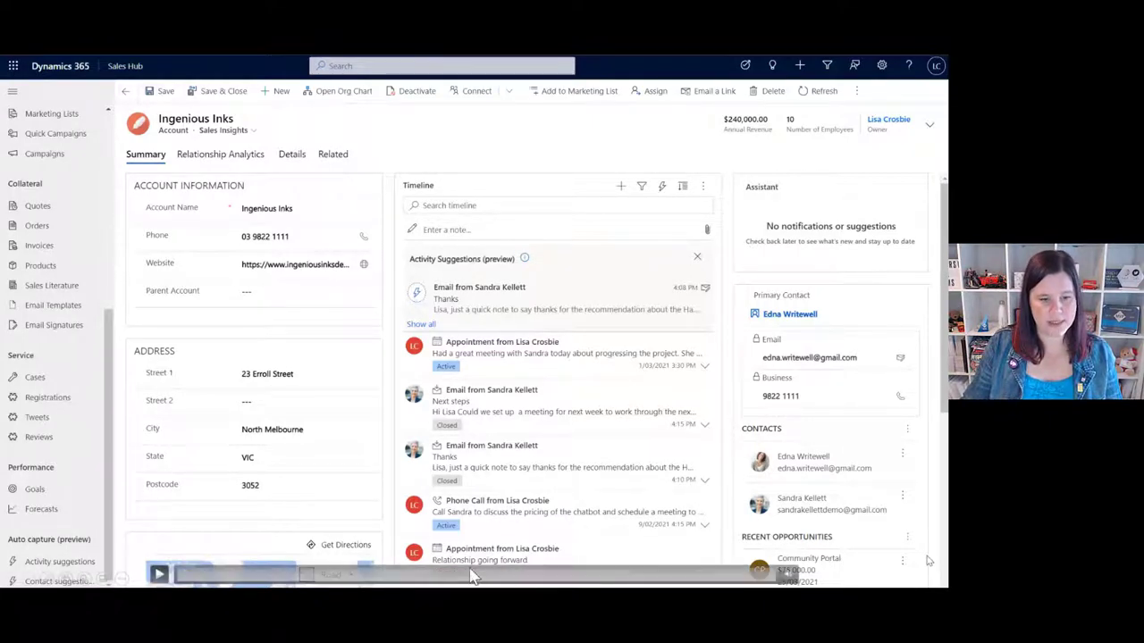
click(159, 575)
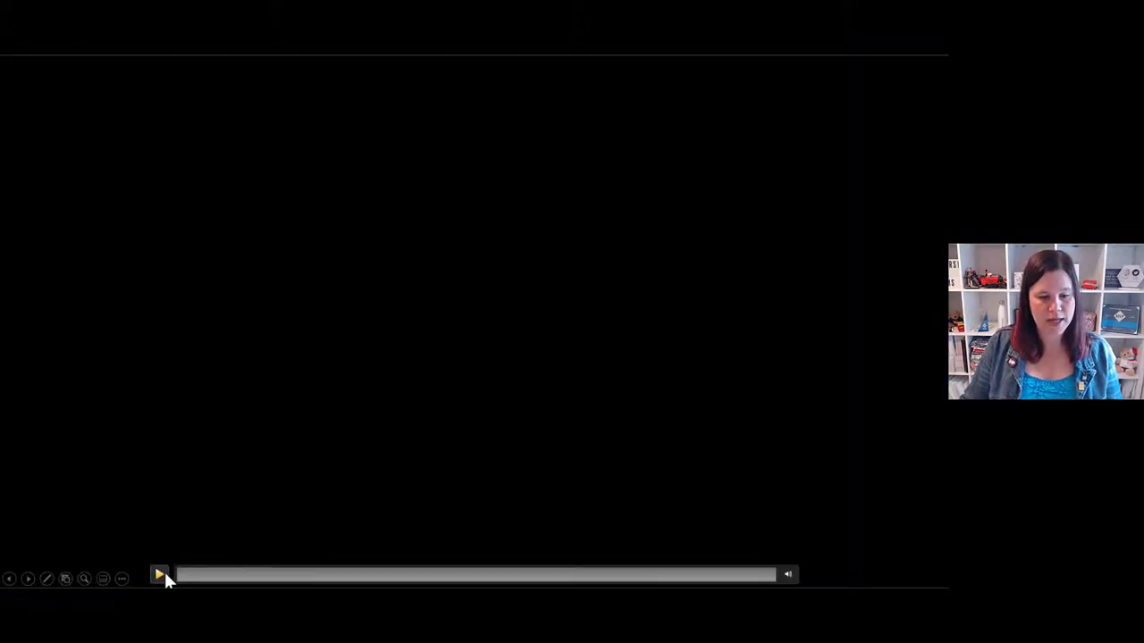
click(161, 575)
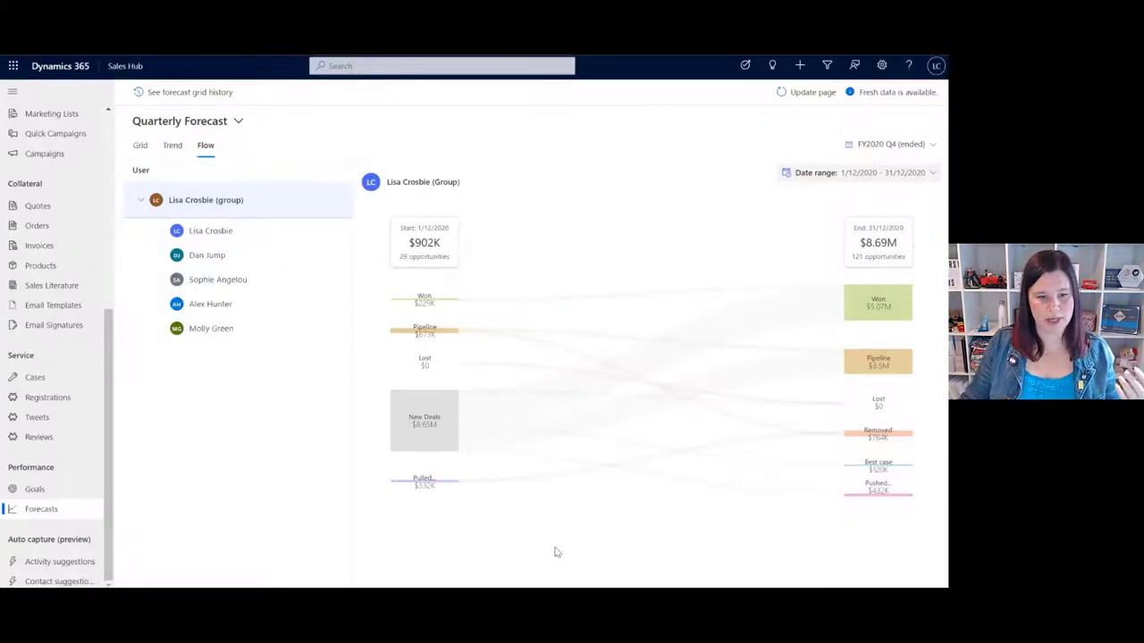
mouse_move(159, 579)
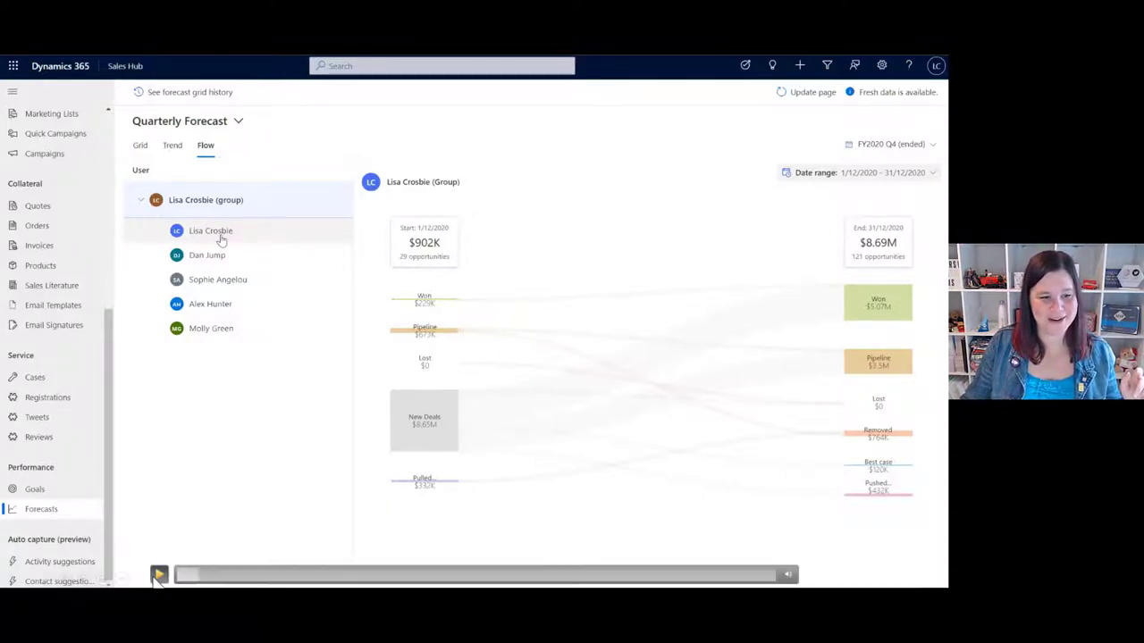
click(158, 575)
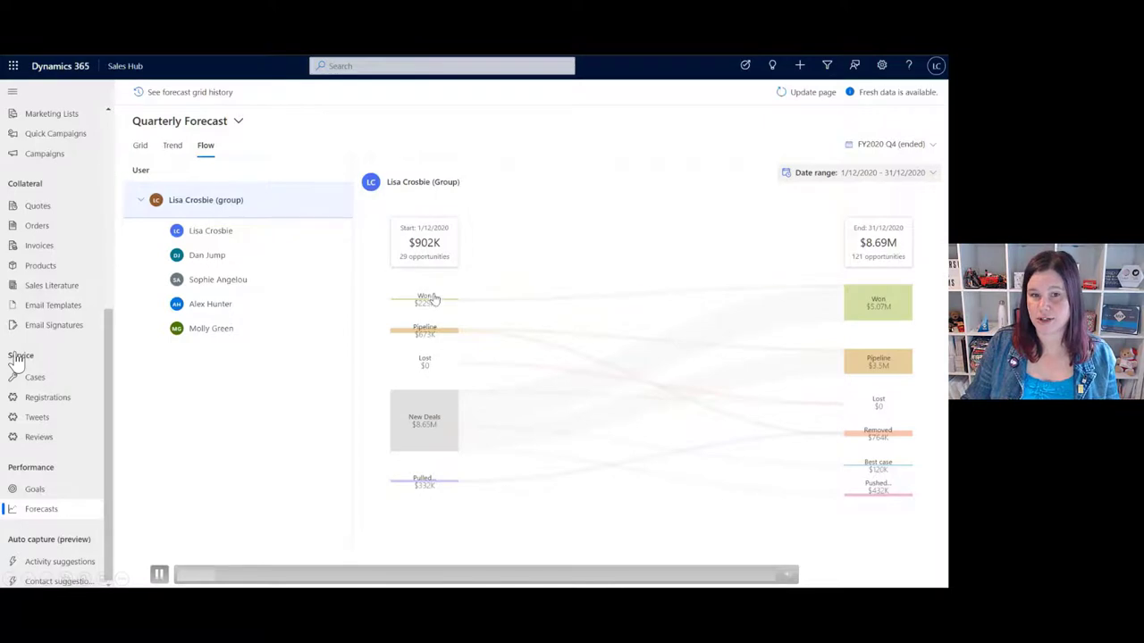
Examine the group's Won, Lost, New Deals and Pulled In flows in the Quarterly Forecast, including the records underlying New Deals.
mouse_move(434, 301)
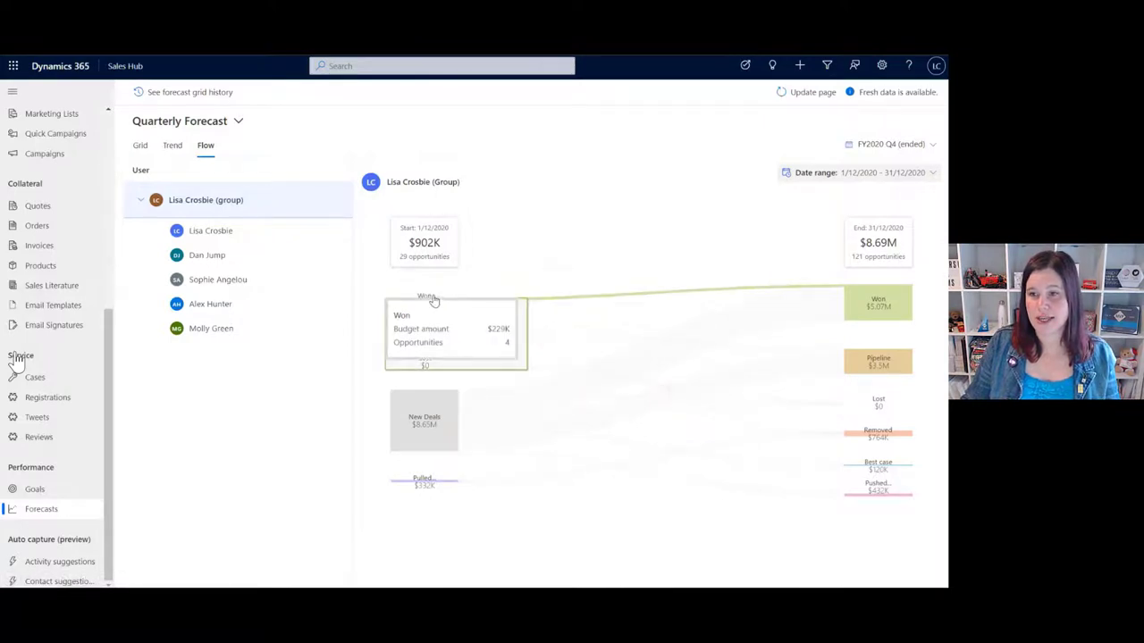
mouse_move(427, 373)
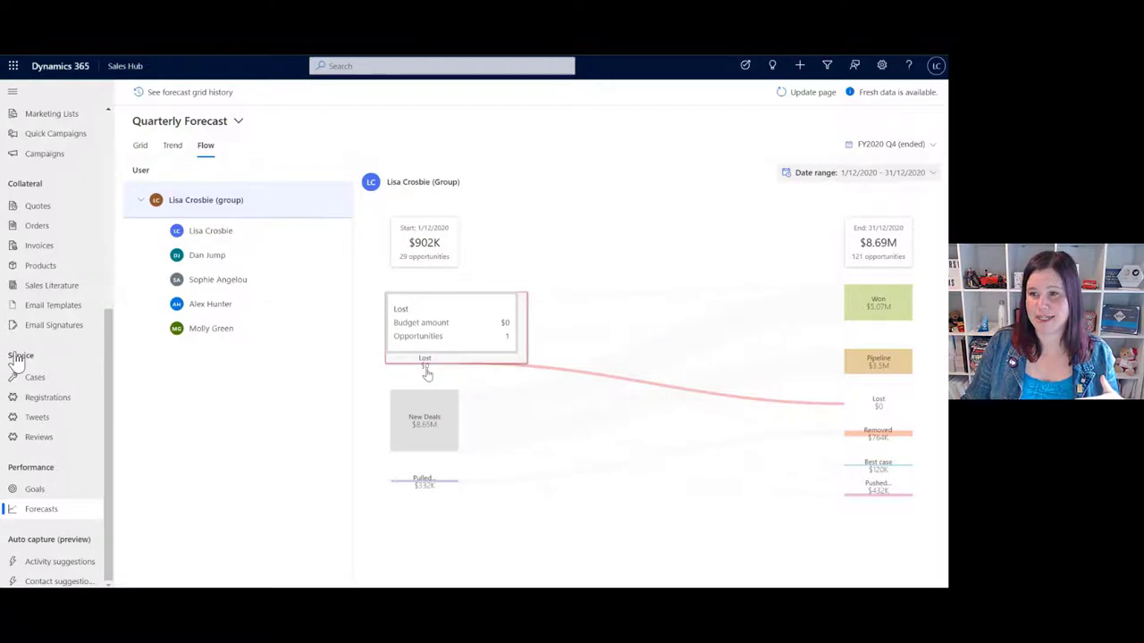
mouse_move(425, 423)
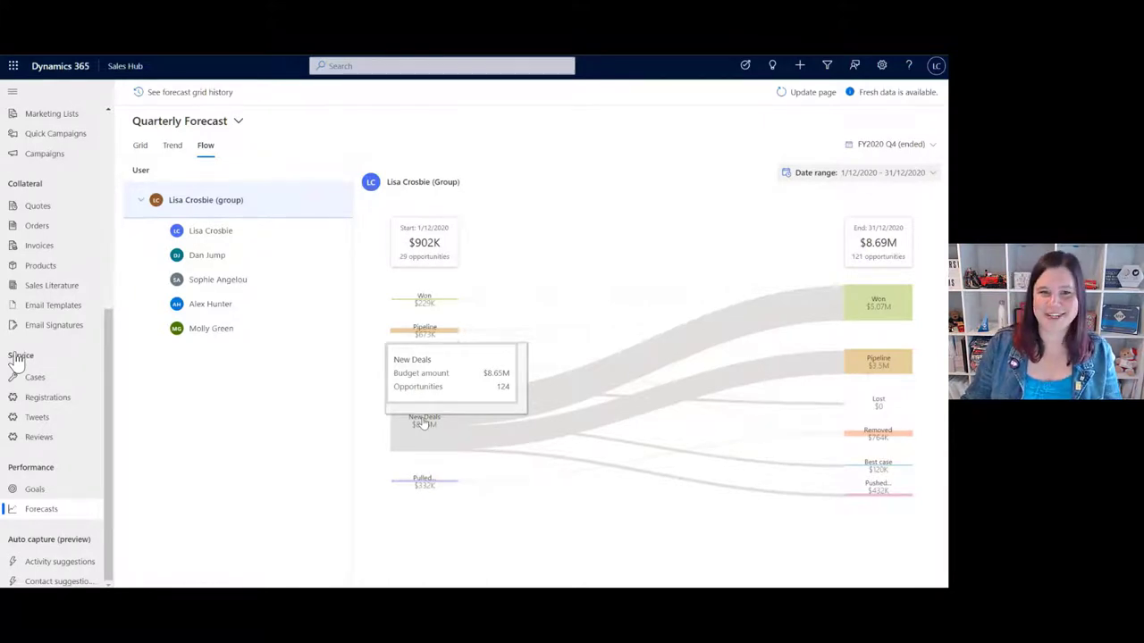
click(423, 423)
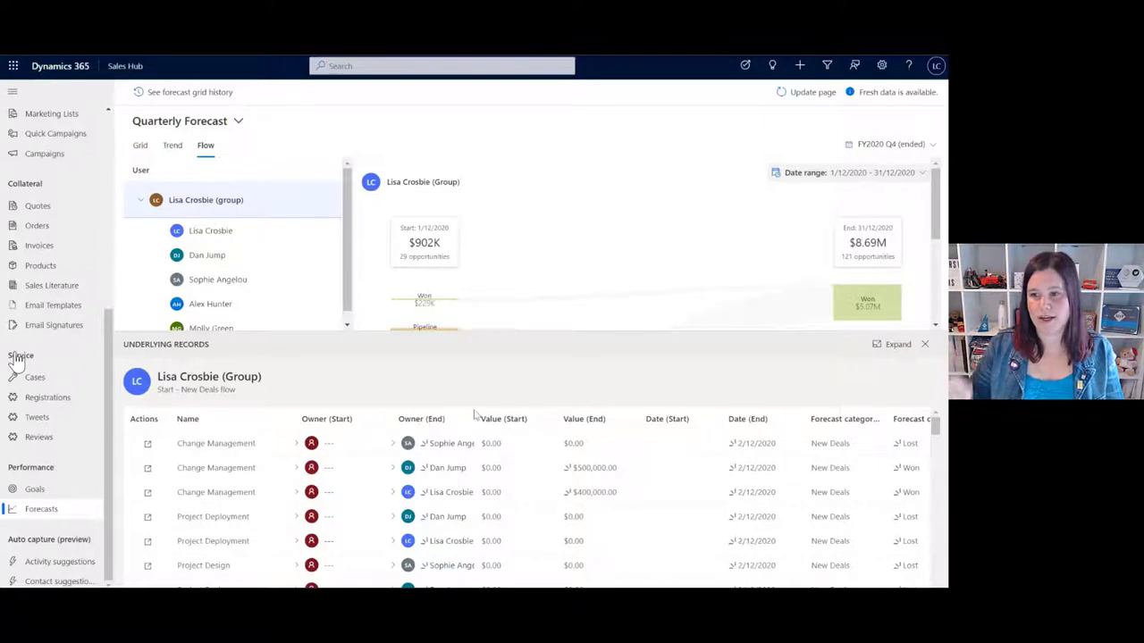
click(925, 346)
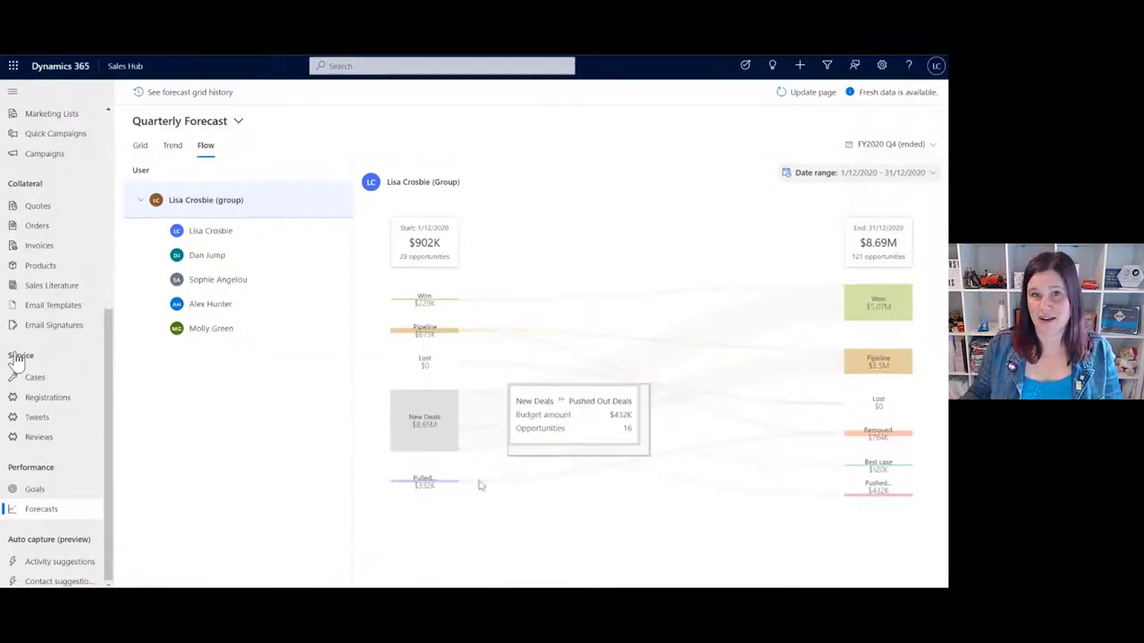
mouse_move(428, 488)
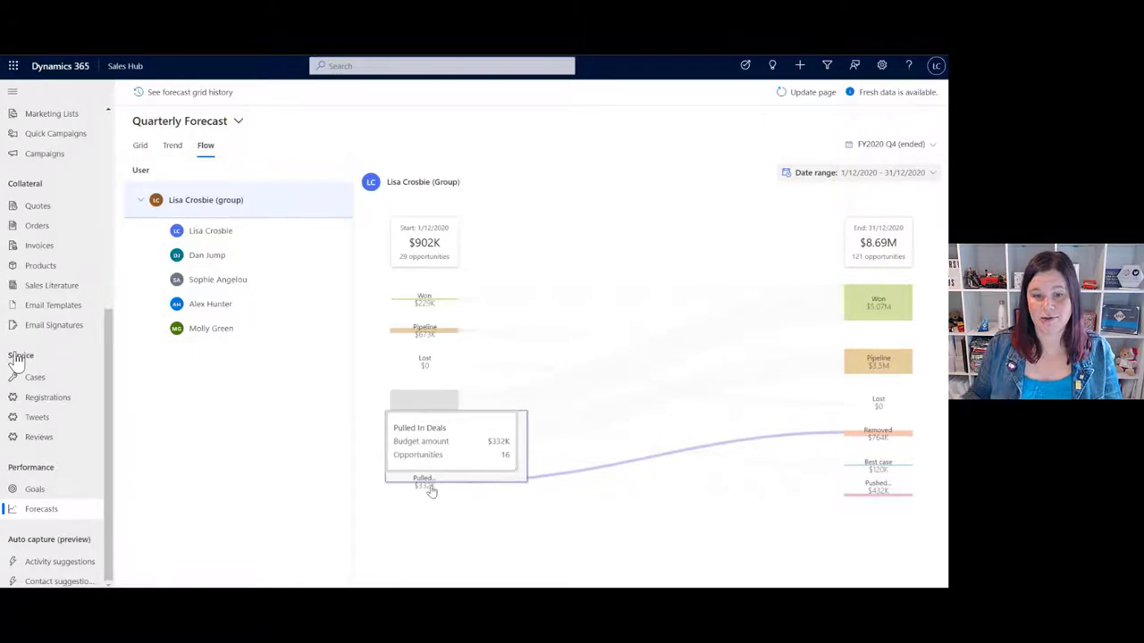
View the forecast flow of the fourth and the second listed team members, and open the second one's underlying New Deals records.
click(230, 305)
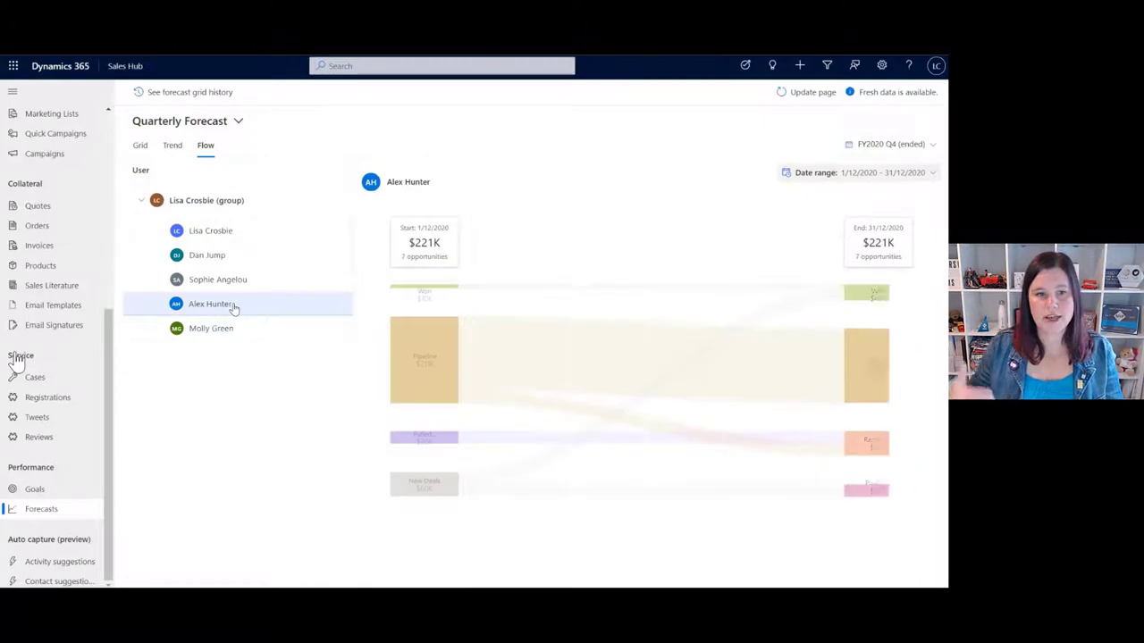
click(220, 259)
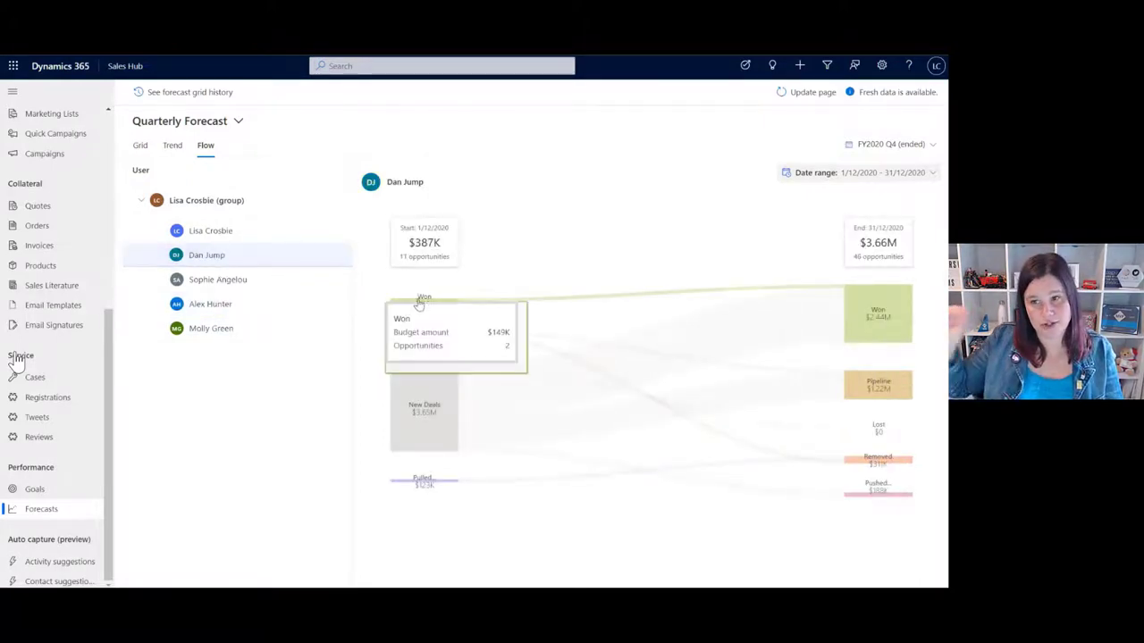
mouse_move(422, 337)
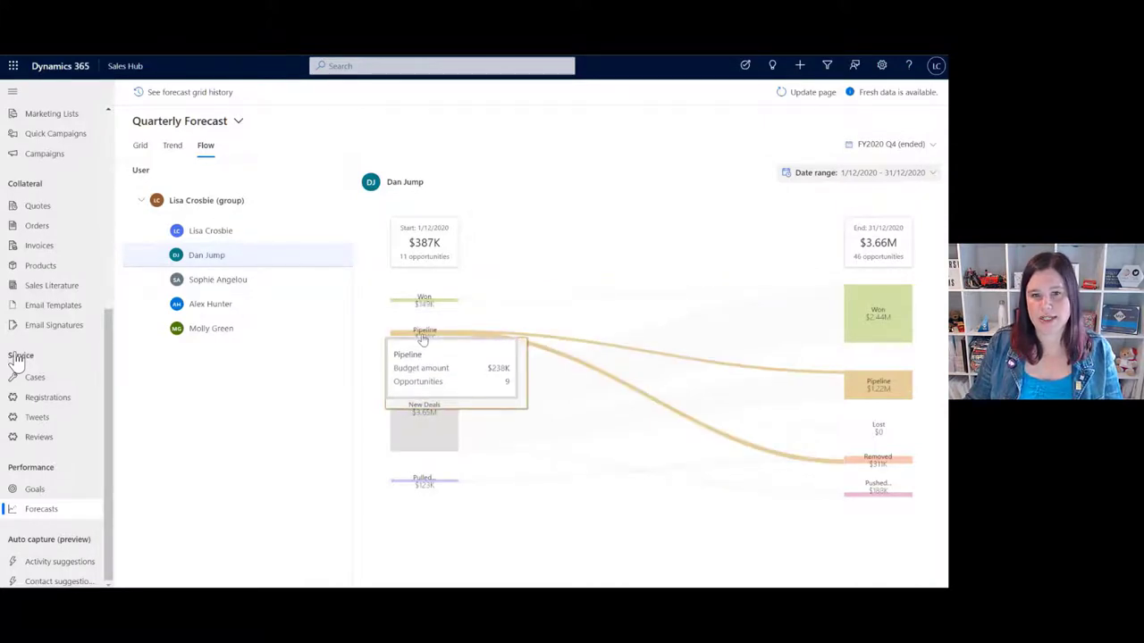
mouse_move(429, 408)
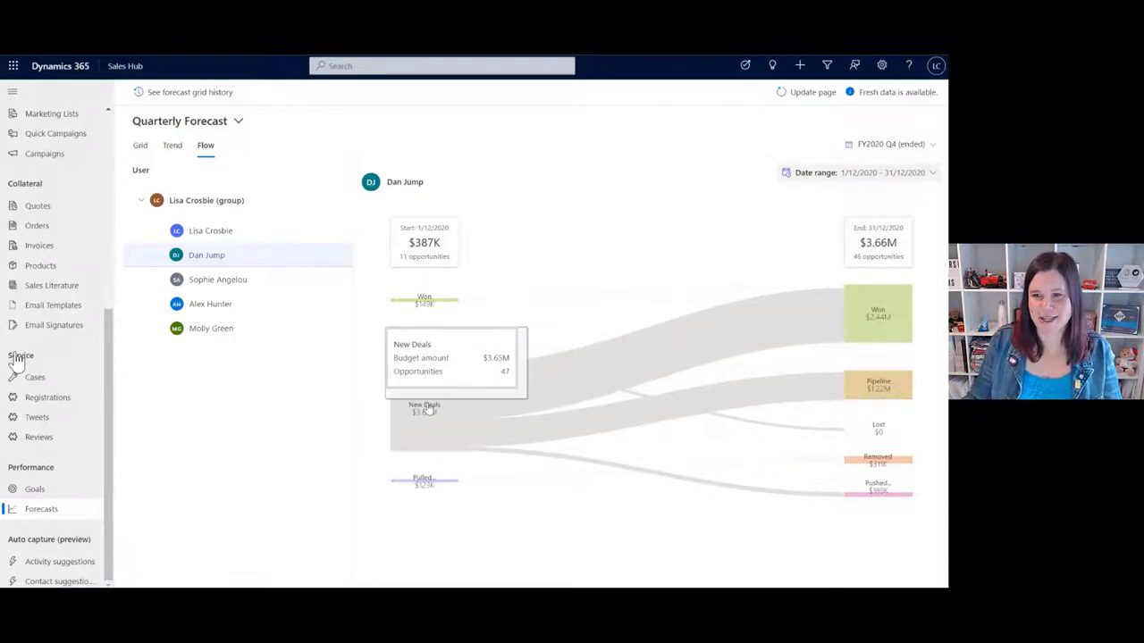
click(429, 408)
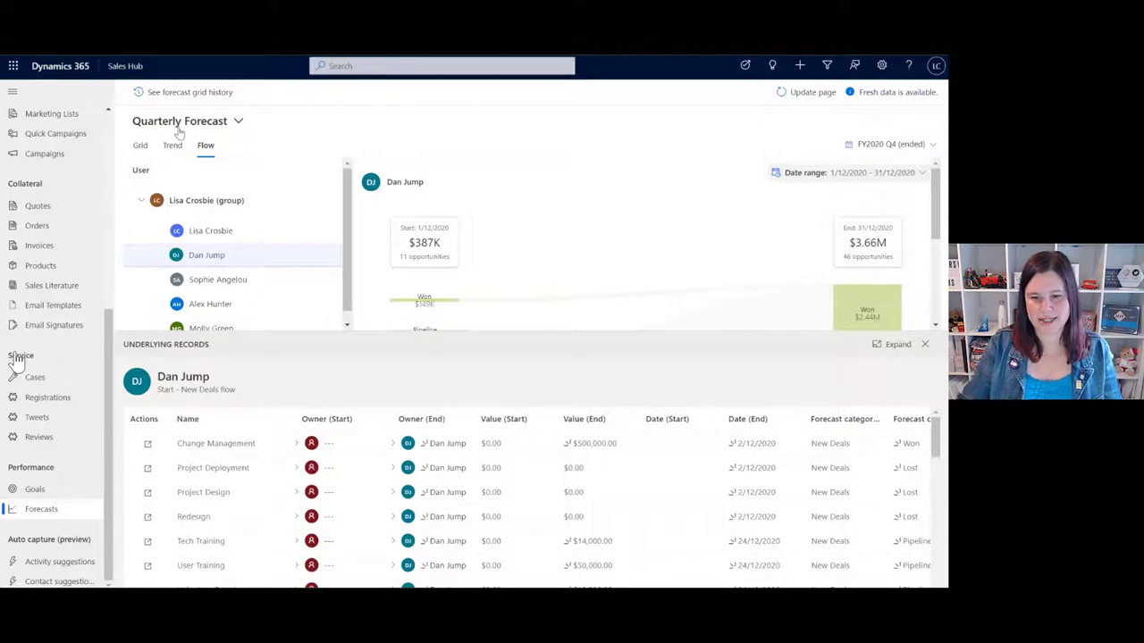
Show the Quarterly Forecast as a grid and inspect the Prediction column's explanation and the prediction details of the first two team members.
click(140, 146)
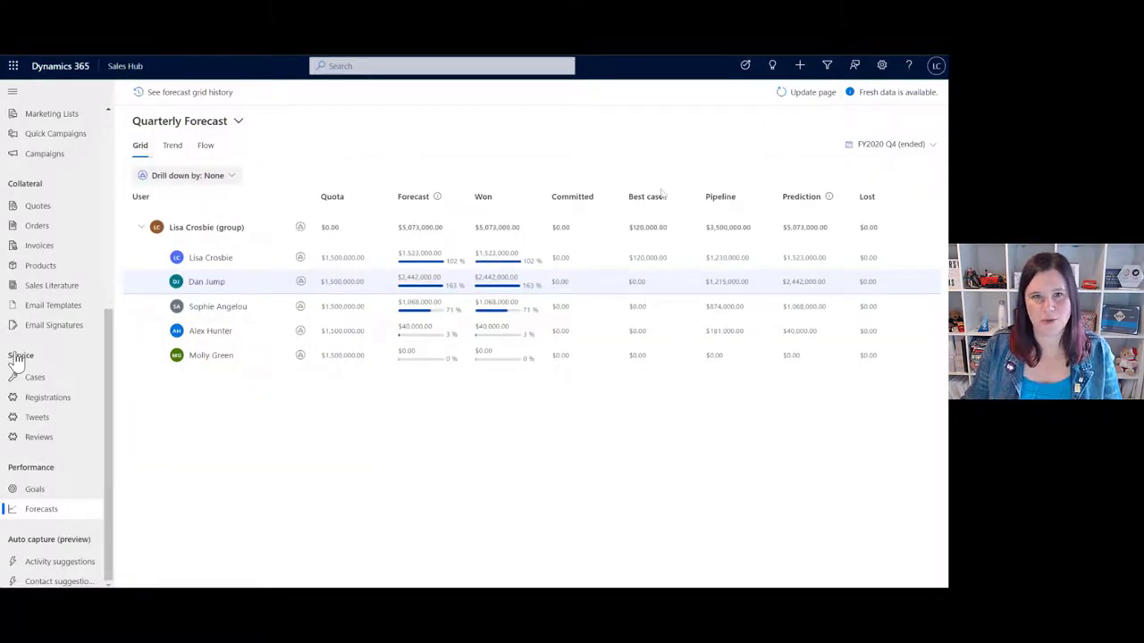
mouse_move(829, 198)
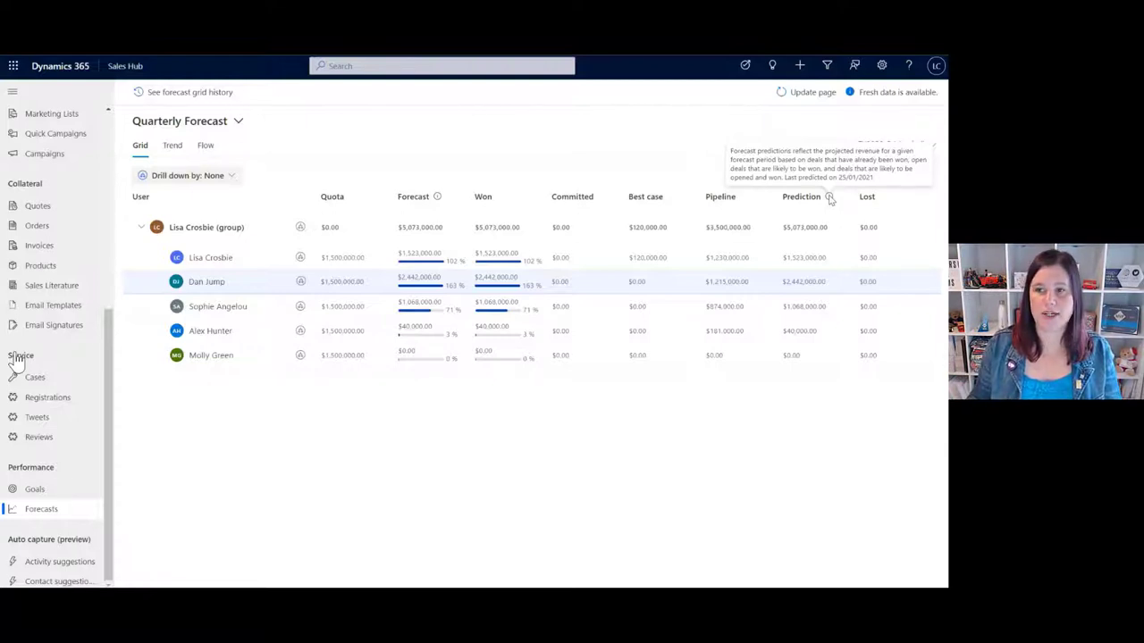
click(809, 258)
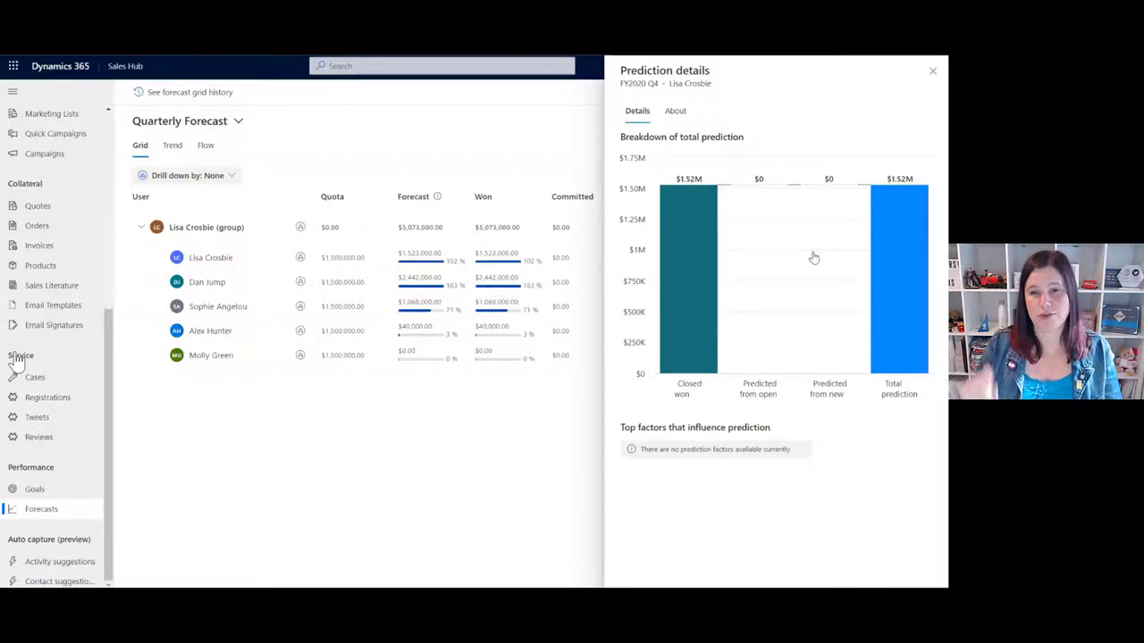
click(932, 71)
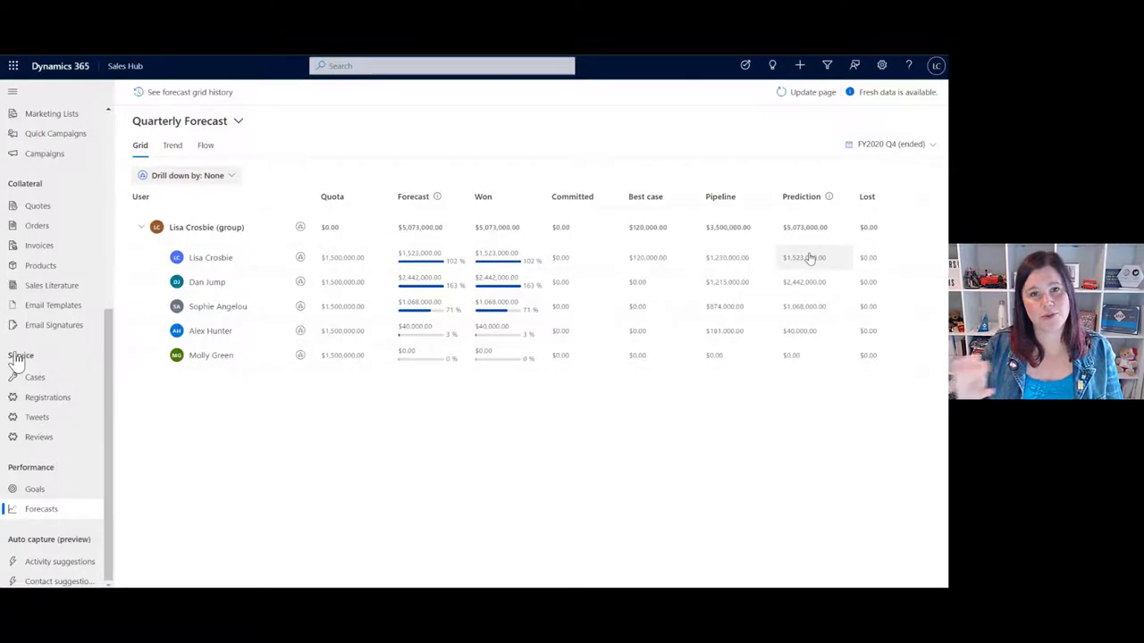
click(807, 282)
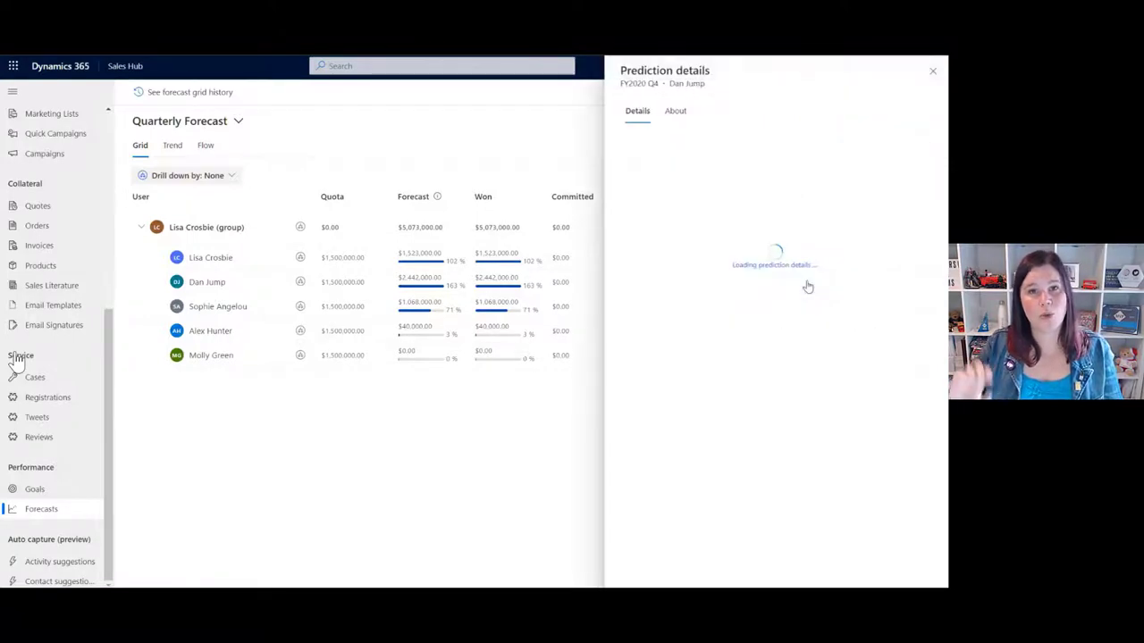
click(676, 113)
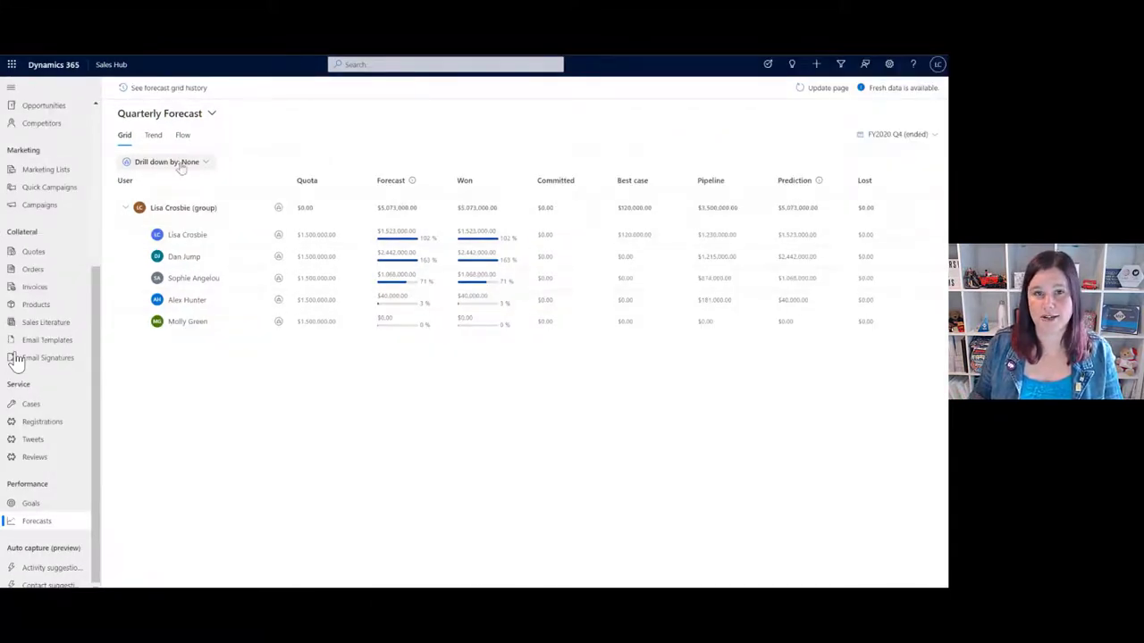
View the Quarterly Forecast's trend chart for the fourth listed team member.
click(153, 137)
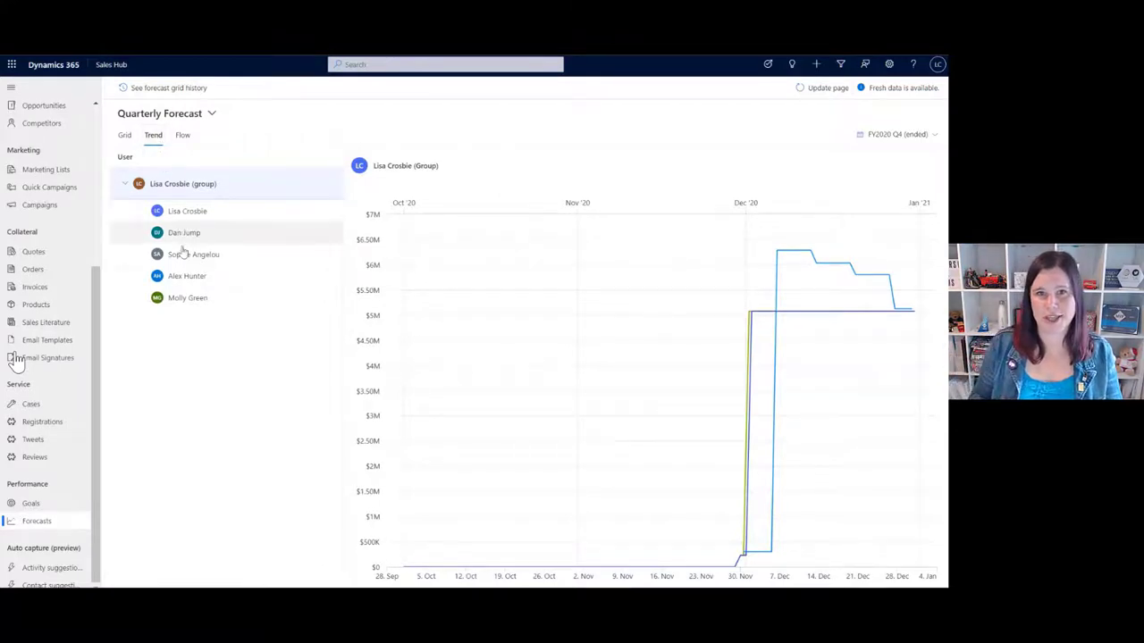
click(186, 278)
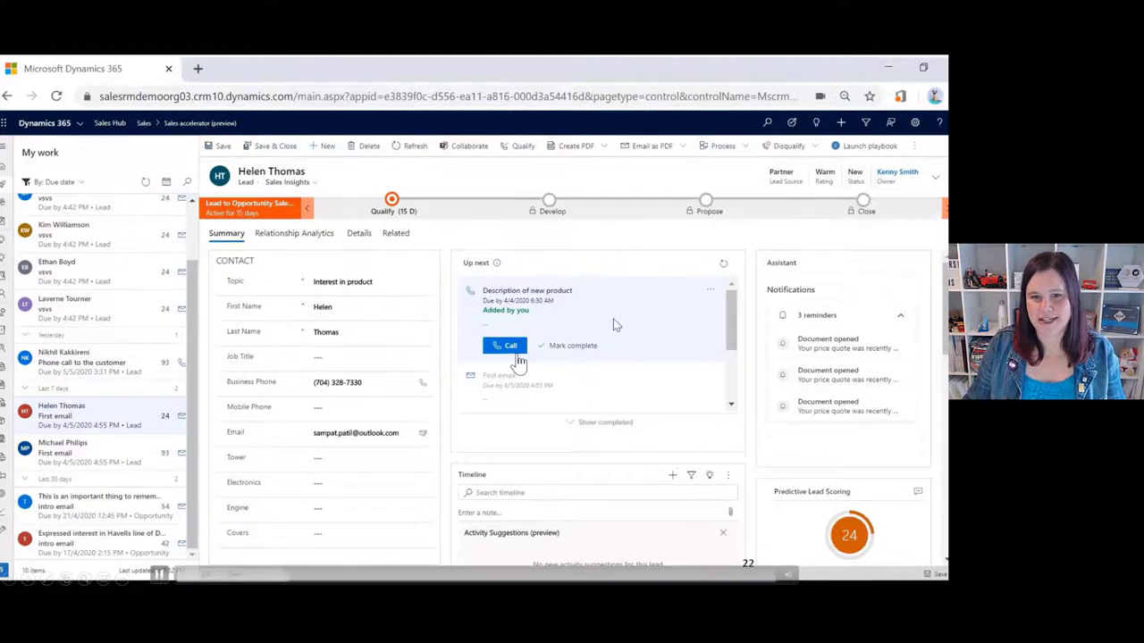
Review the lead's Up next activities, call the lead for "Description of new product" and mark that activity complete.
scroll(518, 362, down, 2)
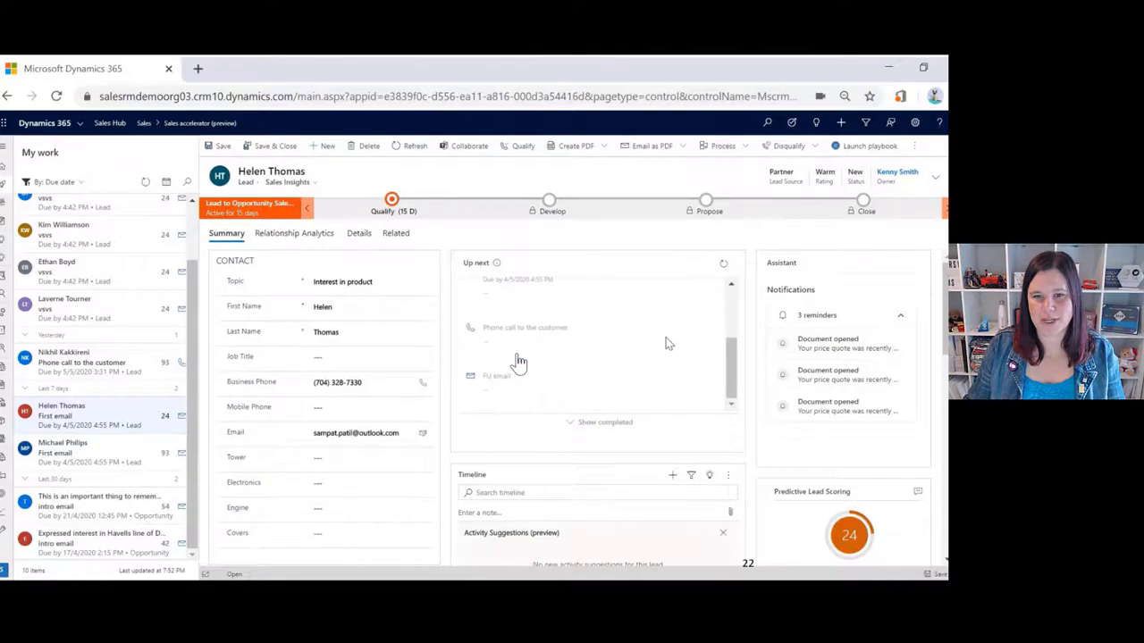
scroll(518, 362, up, 2)
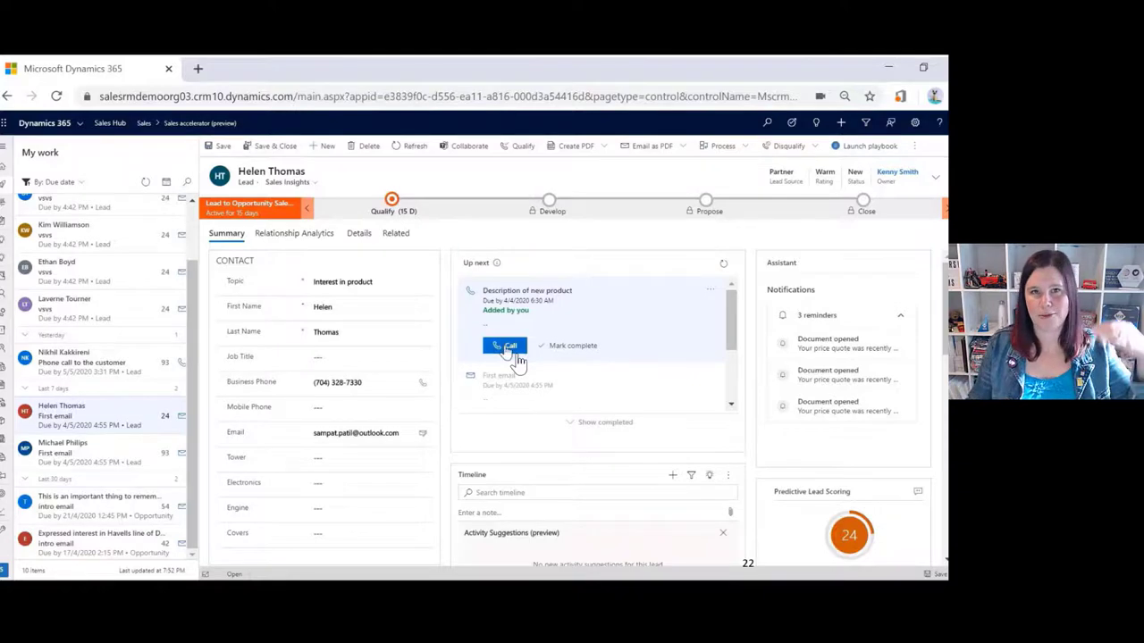
click(508, 346)
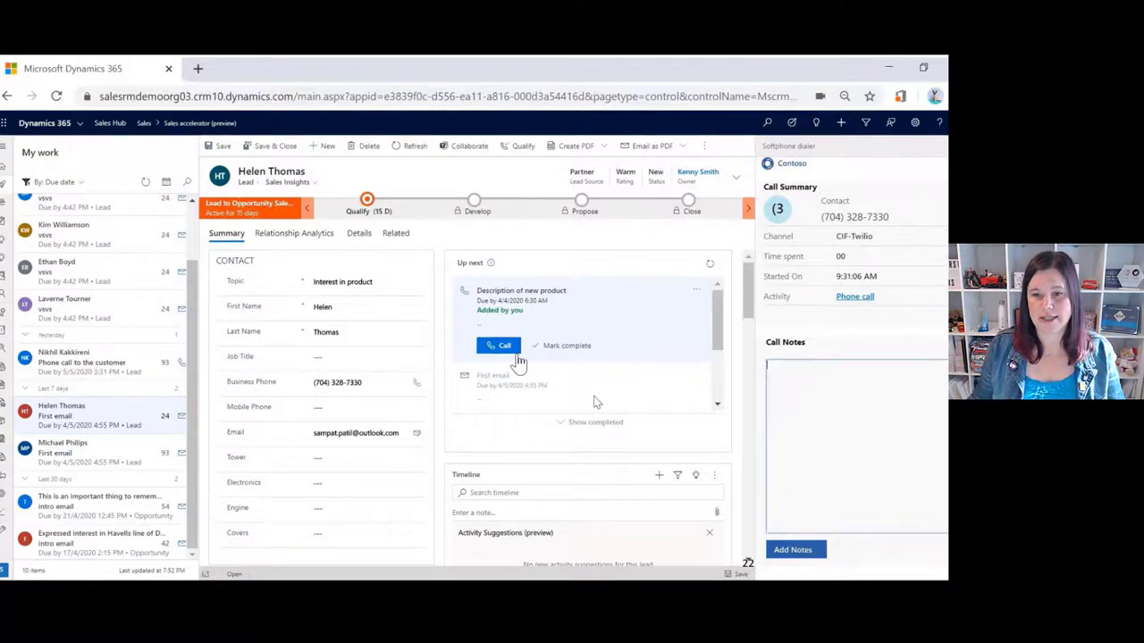
click(566, 349)
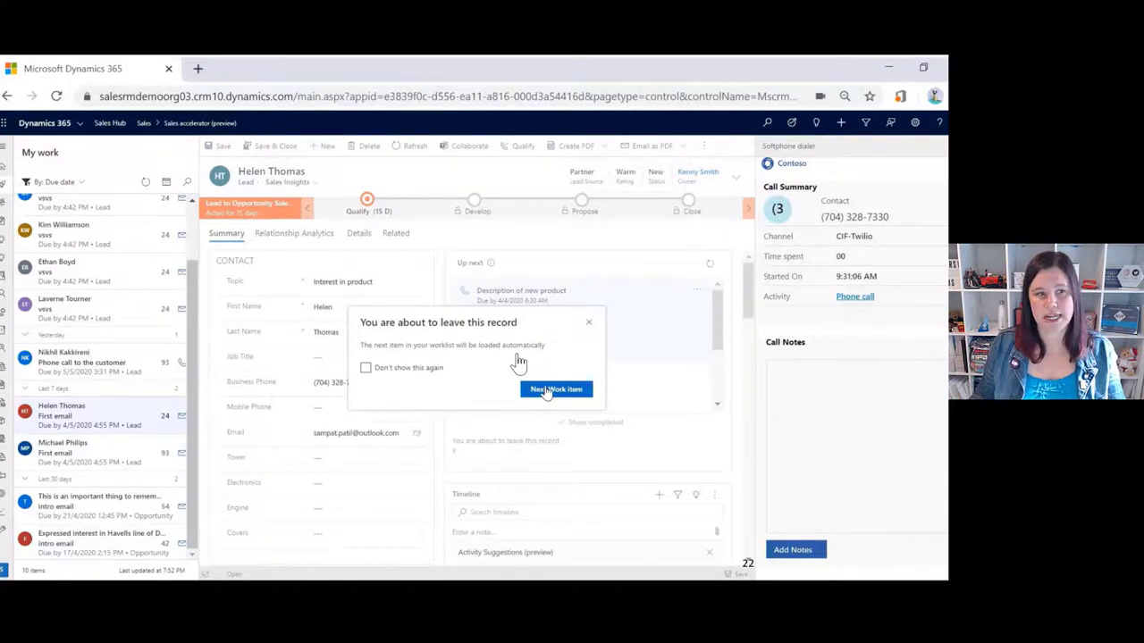
Move on to the next work item and send the "Thank you for your interest (Web site)" email to its lead.
click(549, 390)
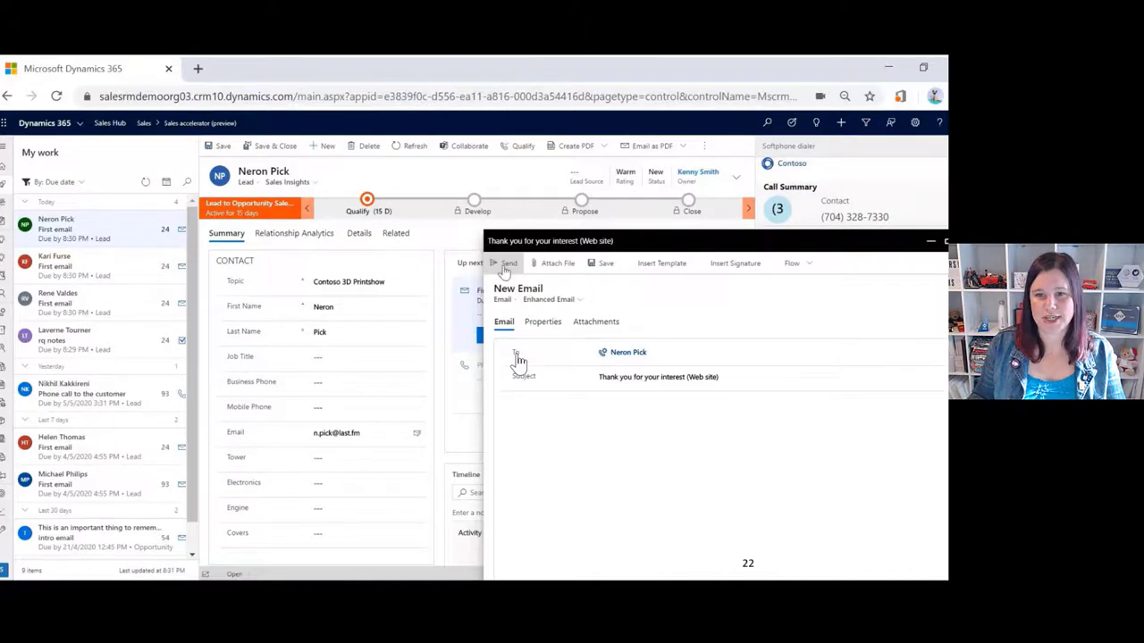
click(507, 266)
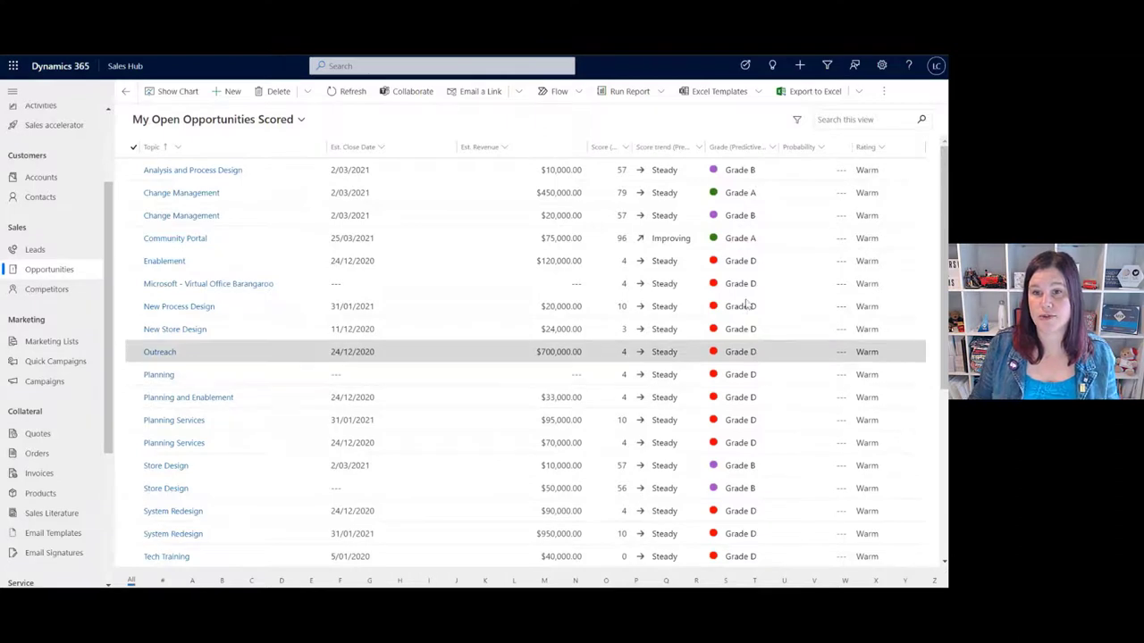
Sort the My Open Opportunities Scored view by score, highest first, and open the Community Portal opportunity.
click(626, 150)
click(631, 188)
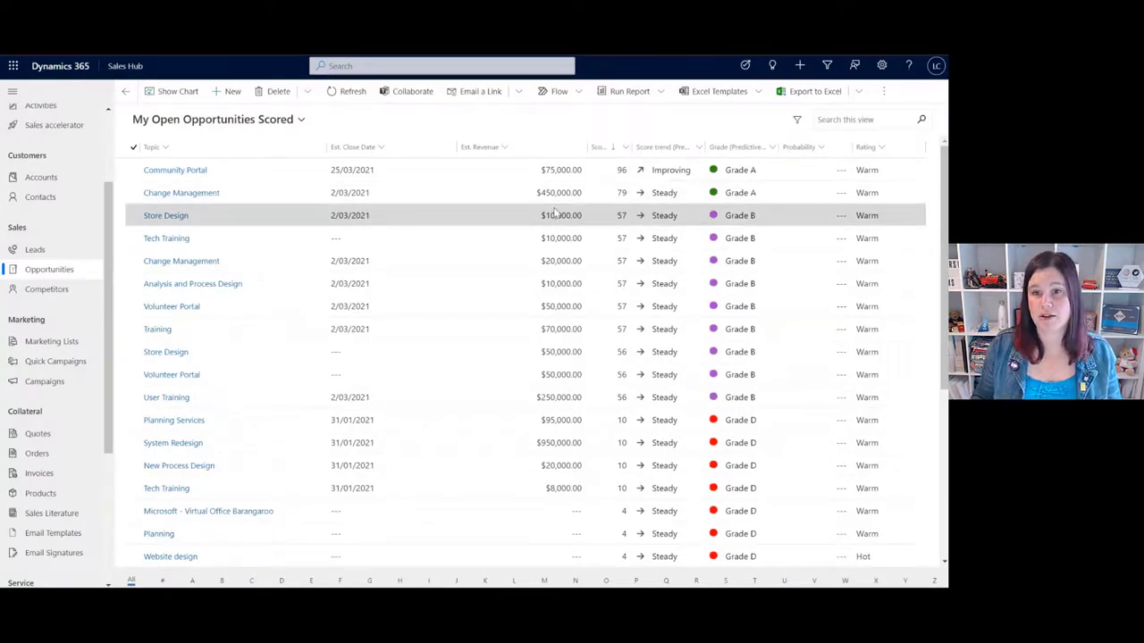
click(198, 172)
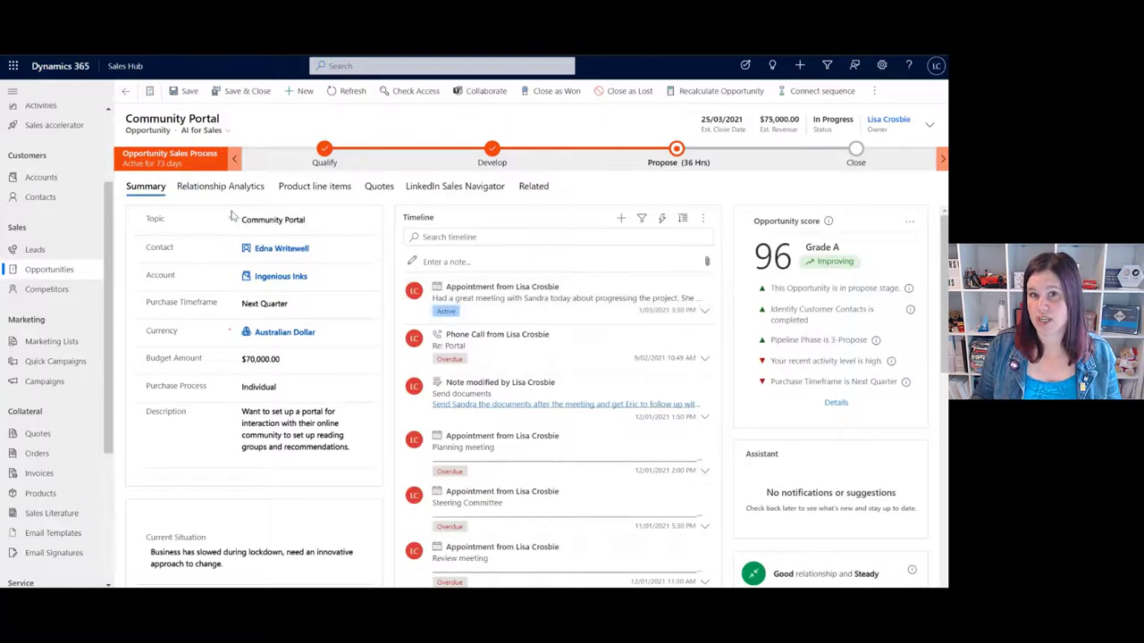
Examine the factors influencing the Community Portal opportunity's score and open the score's details.
mouse_move(782, 330)
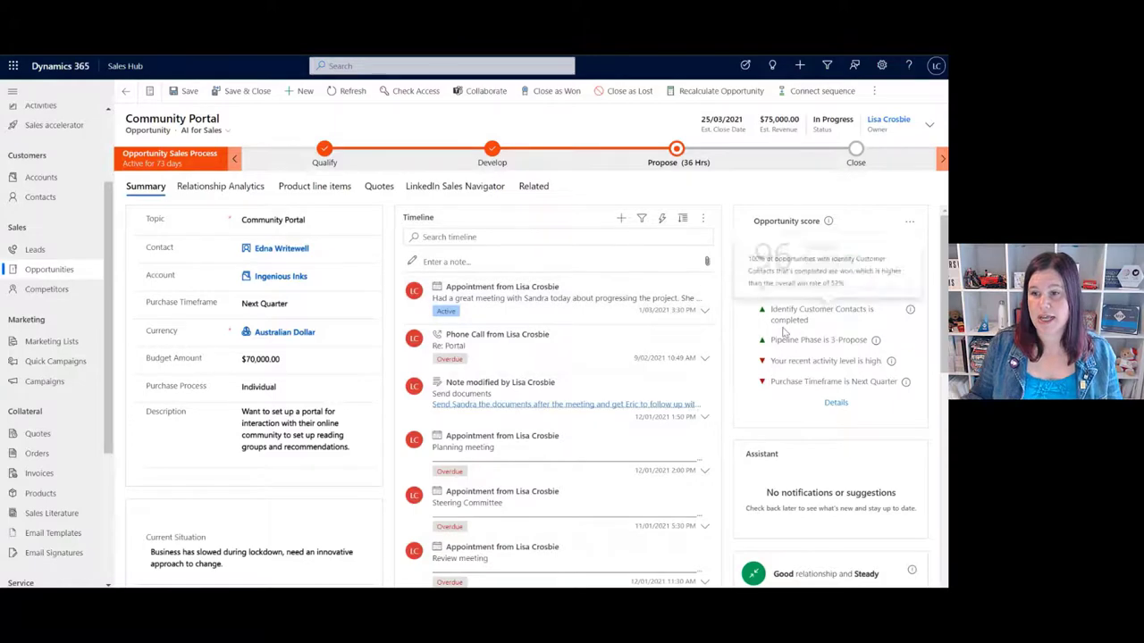
click(836, 404)
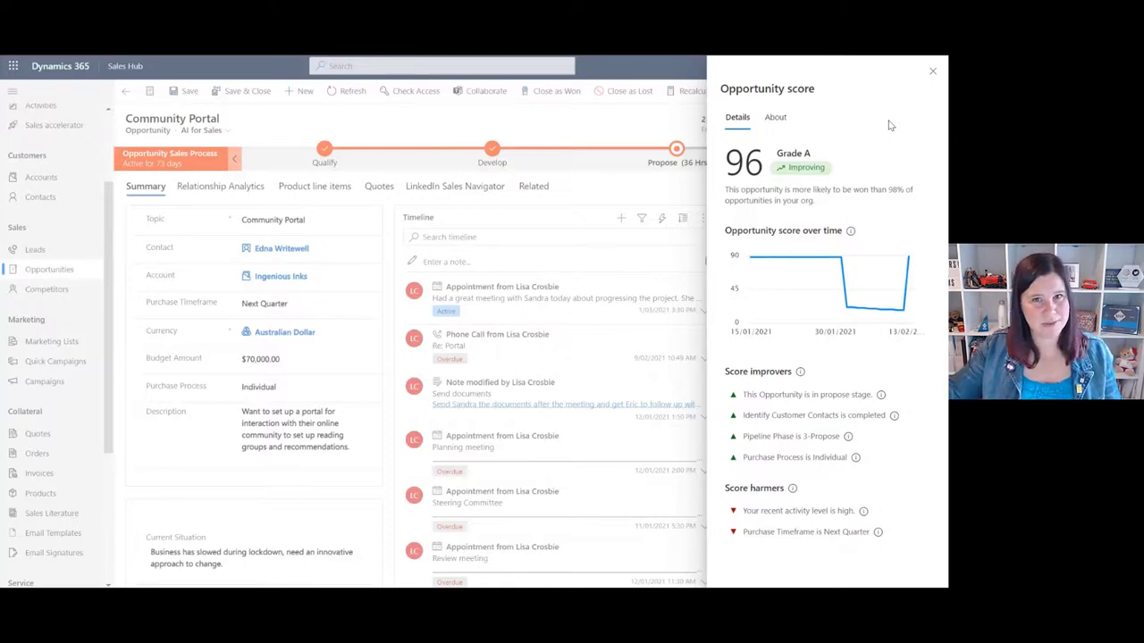
Close the opportunity's score details, review its summary and relationship health, and open its relationship analytics.
click(932, 74)
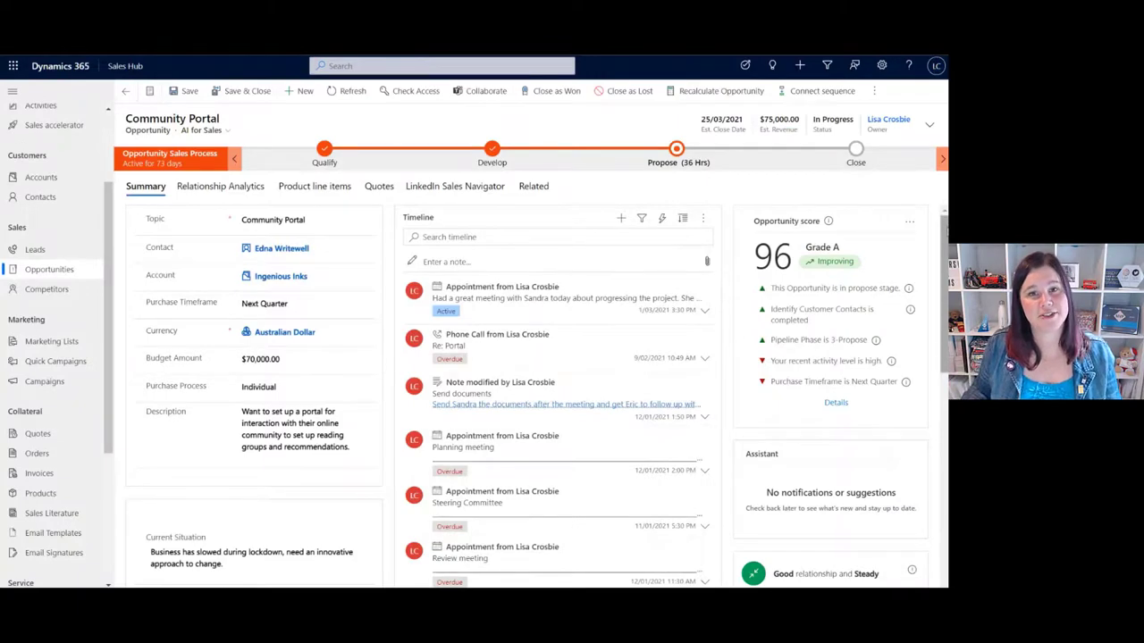
scroll(532, 396, down, 3)
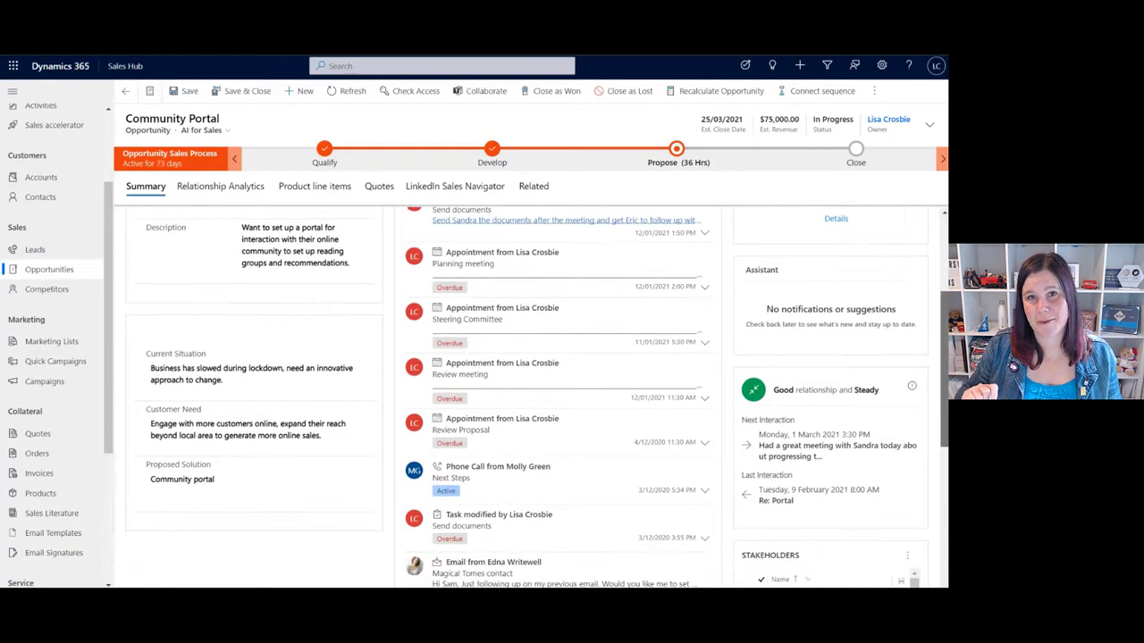
scroll(536, 396, down, 1)
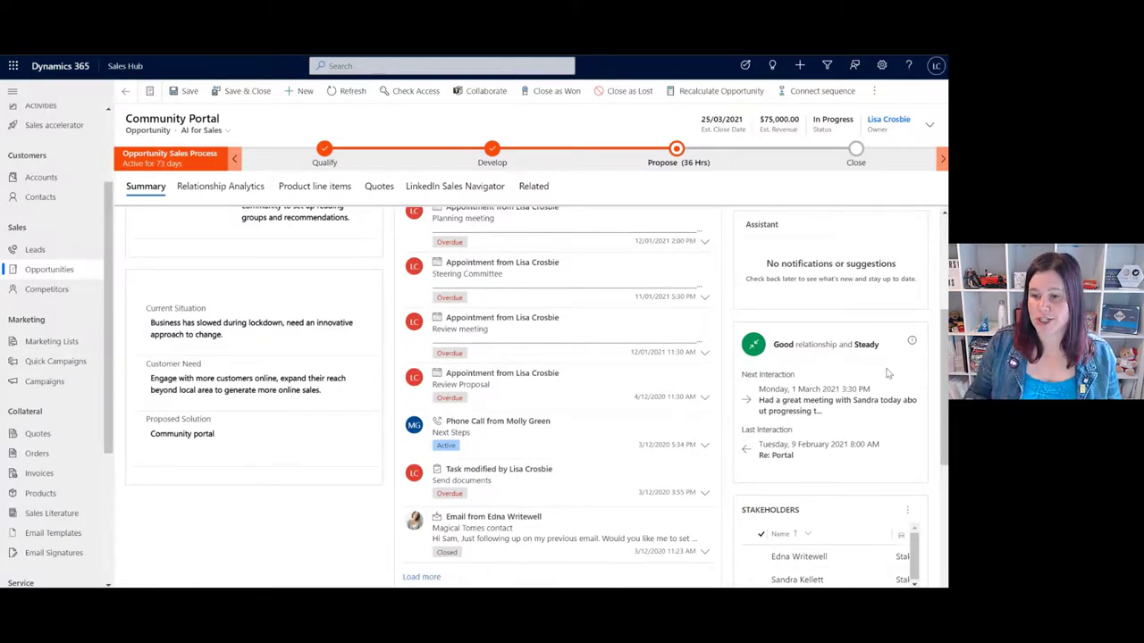
scroll(945, 338, up, 1)
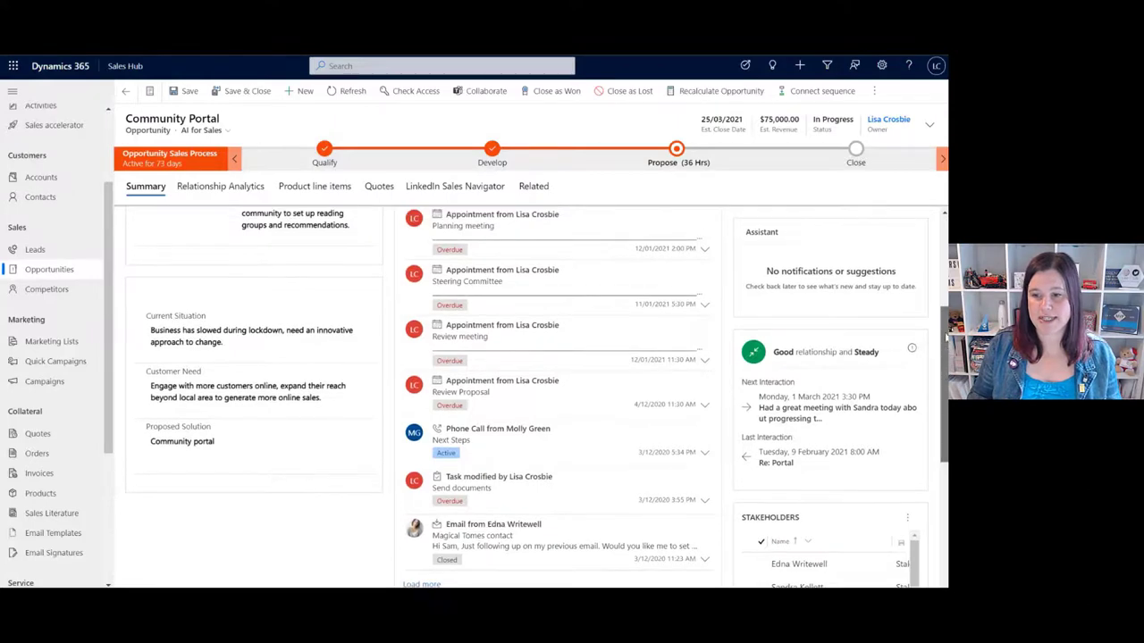
scroll(945, 337, up, 5)
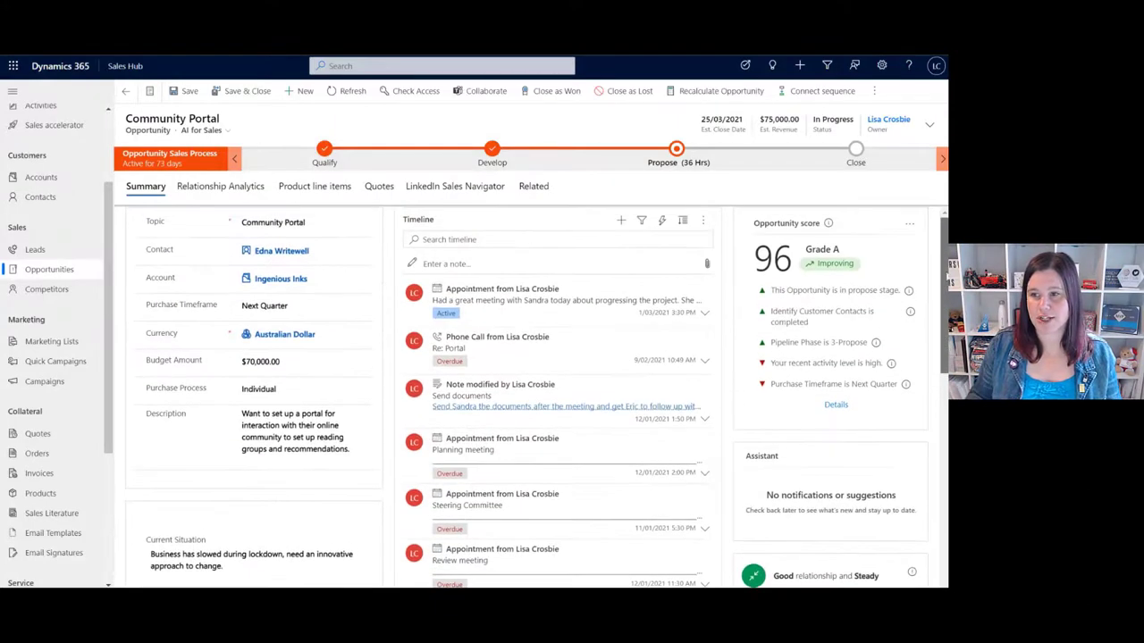
click(243, 189)
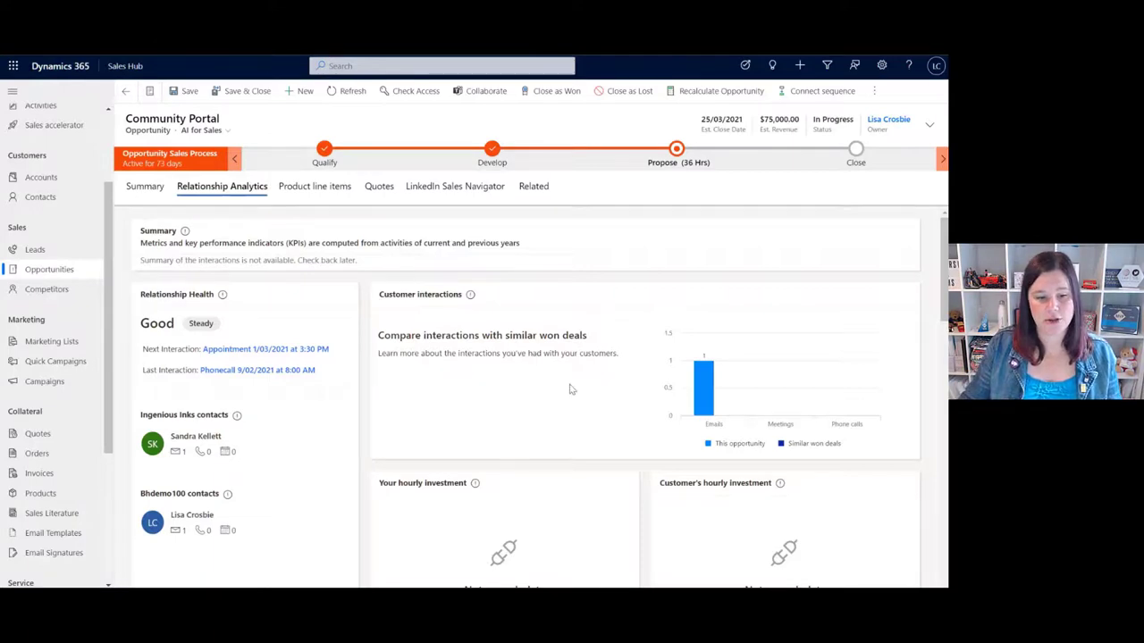
click(160, 575)
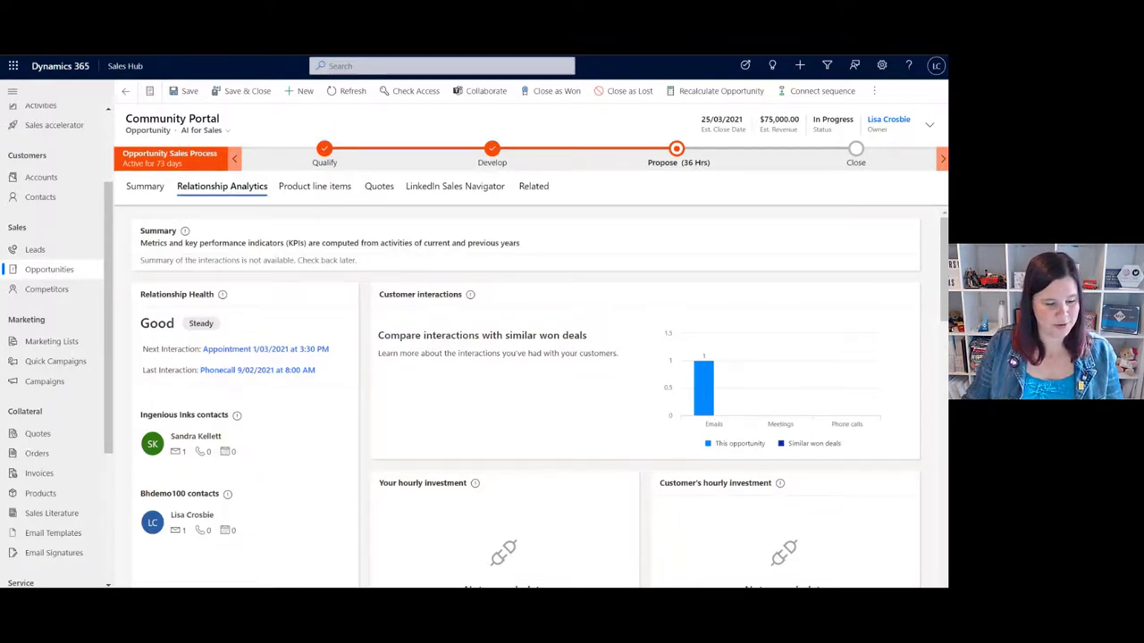
key(alt+Tab)
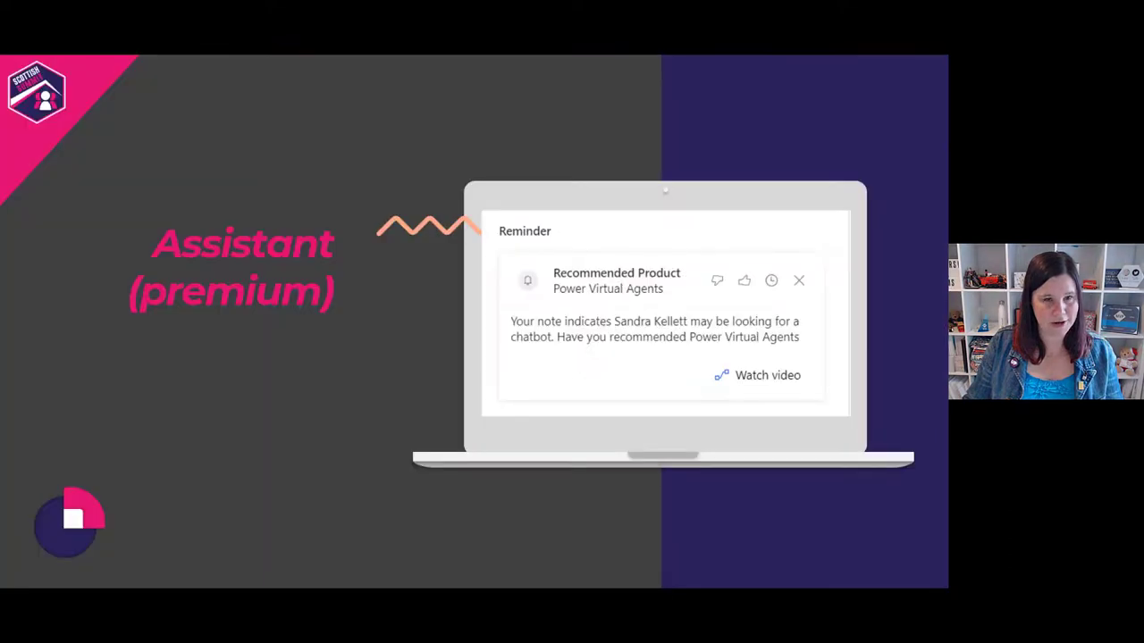
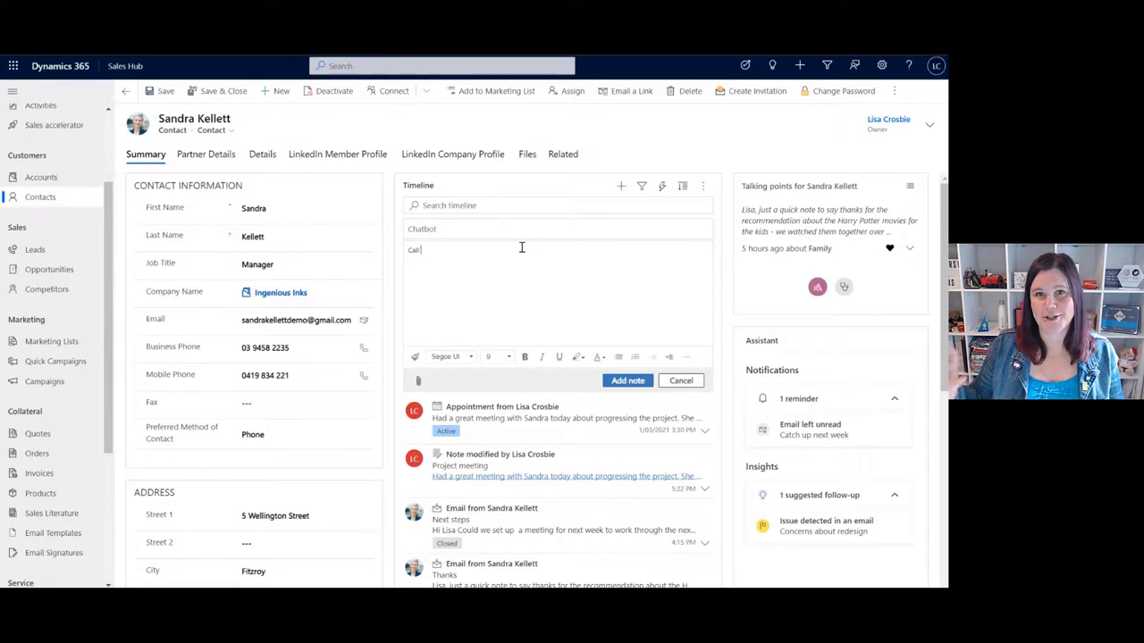
Clear the body text of the Chatbot note on the contact's timeline and set its font size to 12.
key(BackSpace)
key(BackSpace)
key(BackSpace)
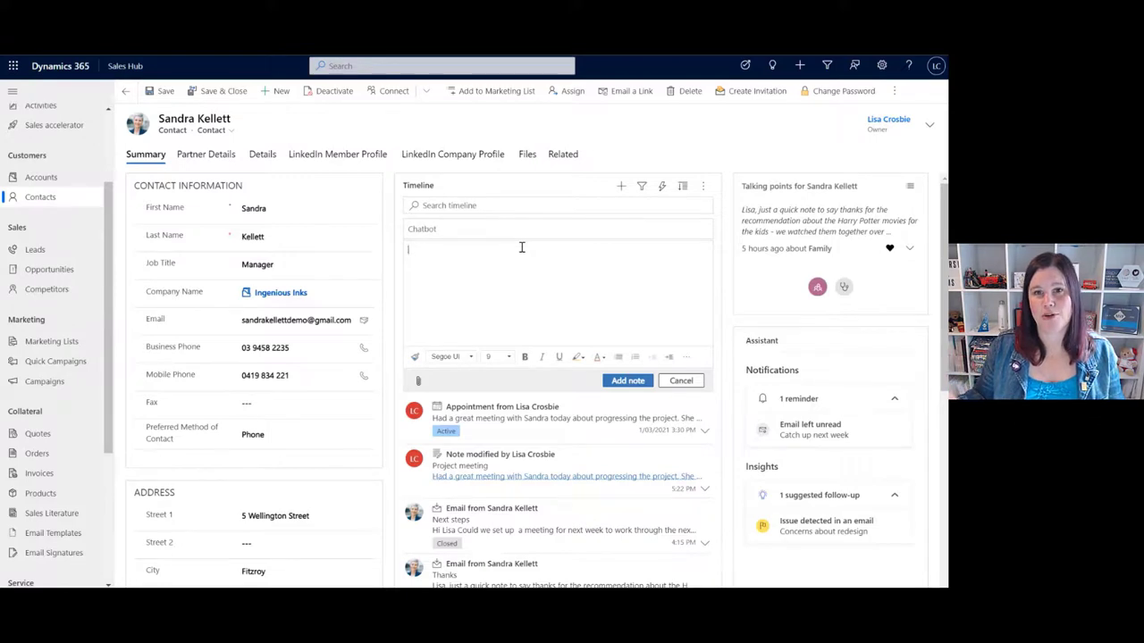
click(508, 356)
click(511, 345)
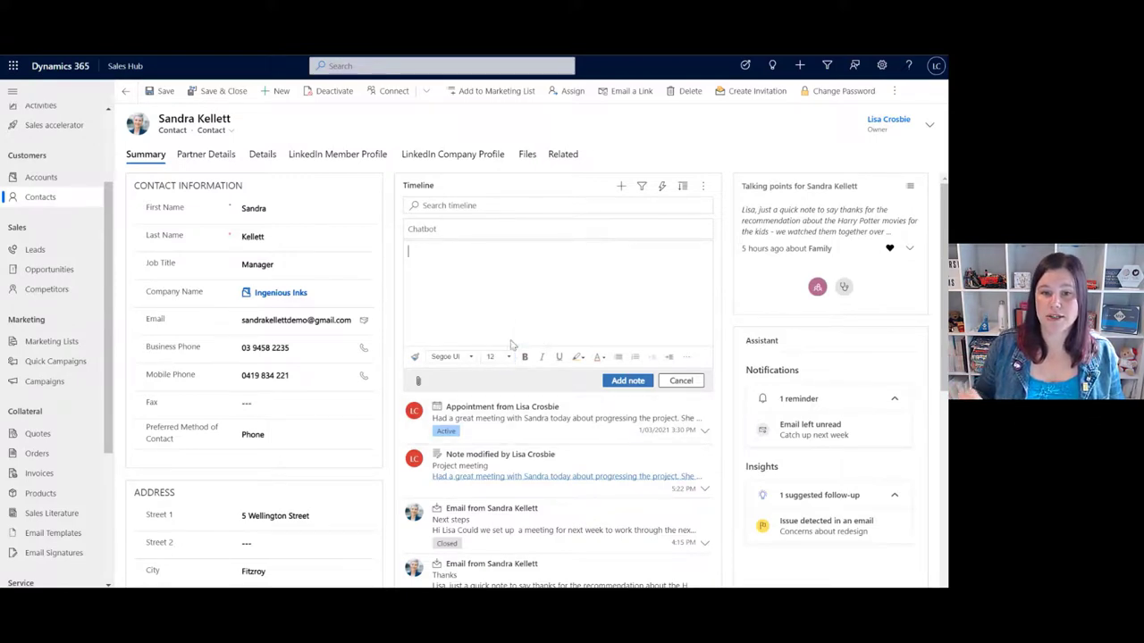
Write in the note that the contact should be called next week to discuss pricing of chatbot, and add it to the timeline.
text(Call San)
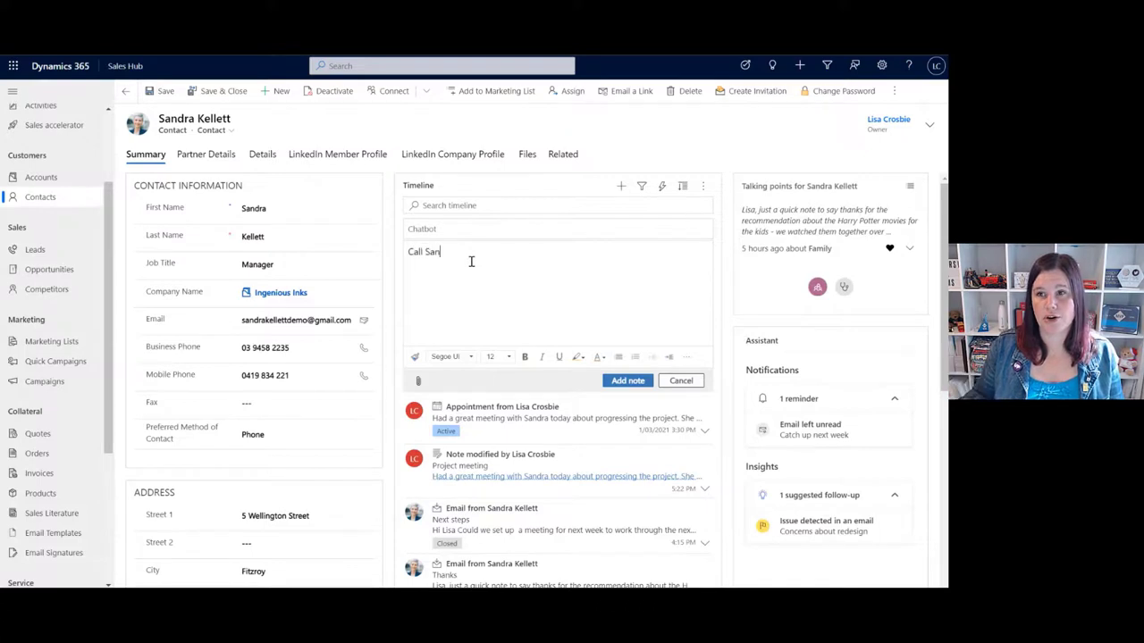
text(dra next week do)
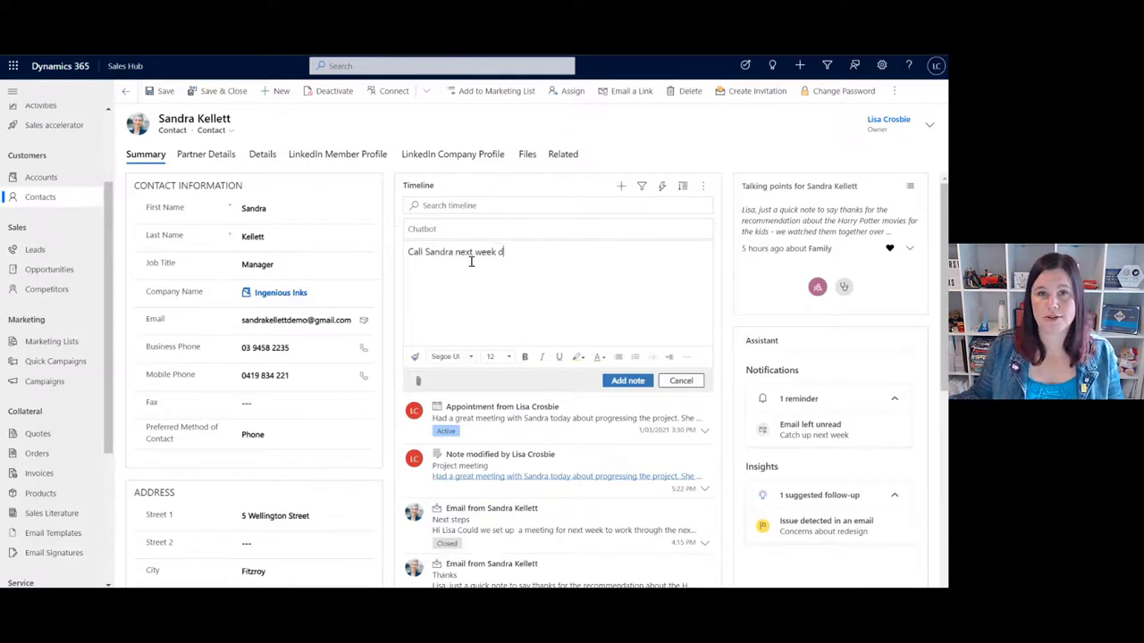
key(BackSpace)
key(BackSpace)
text(to discuss)
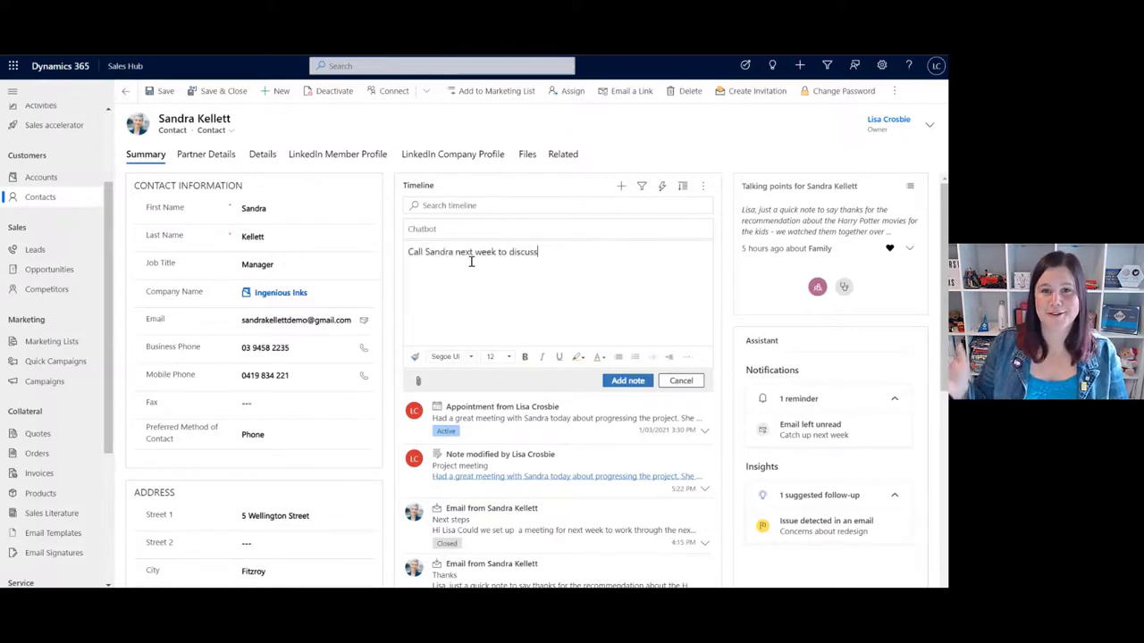
text( pricing of ch)
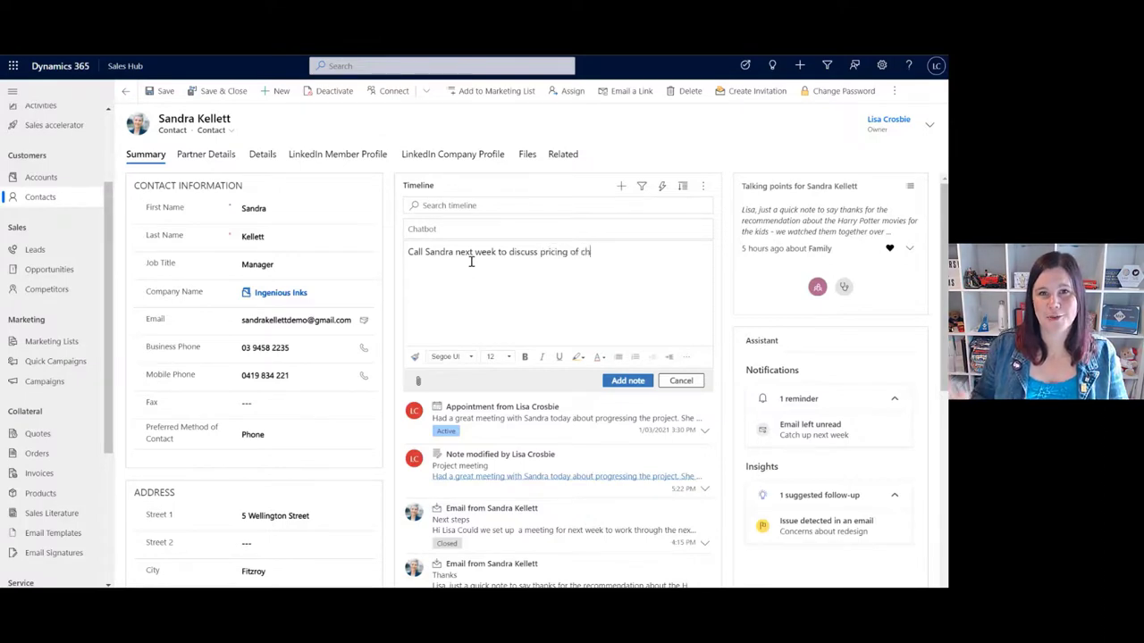
text(atbot)
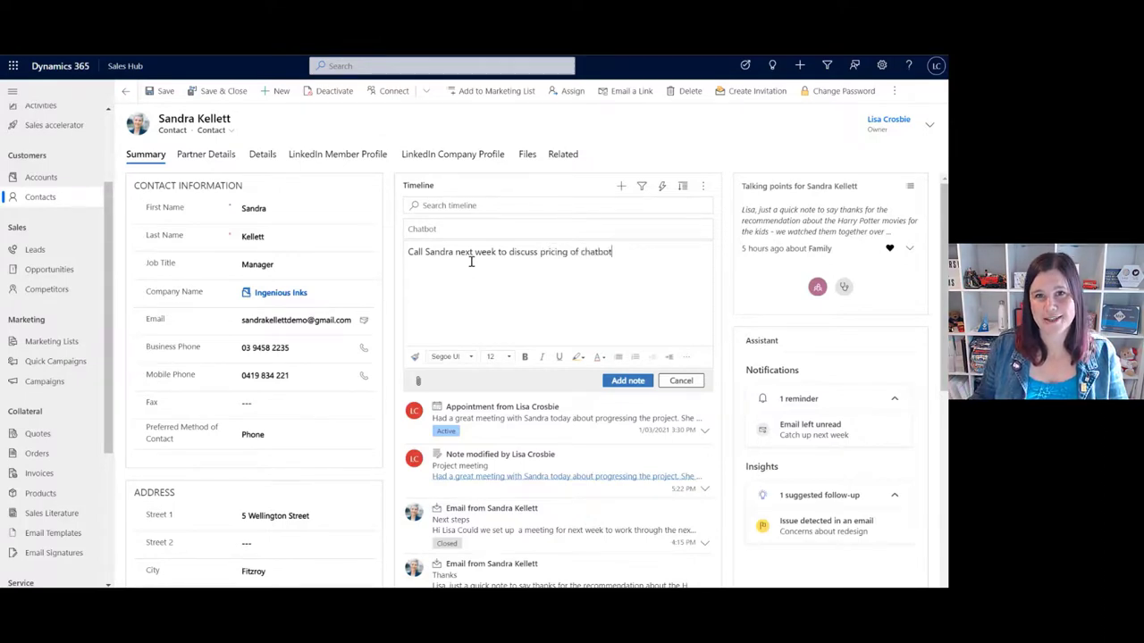
click(628, 380)
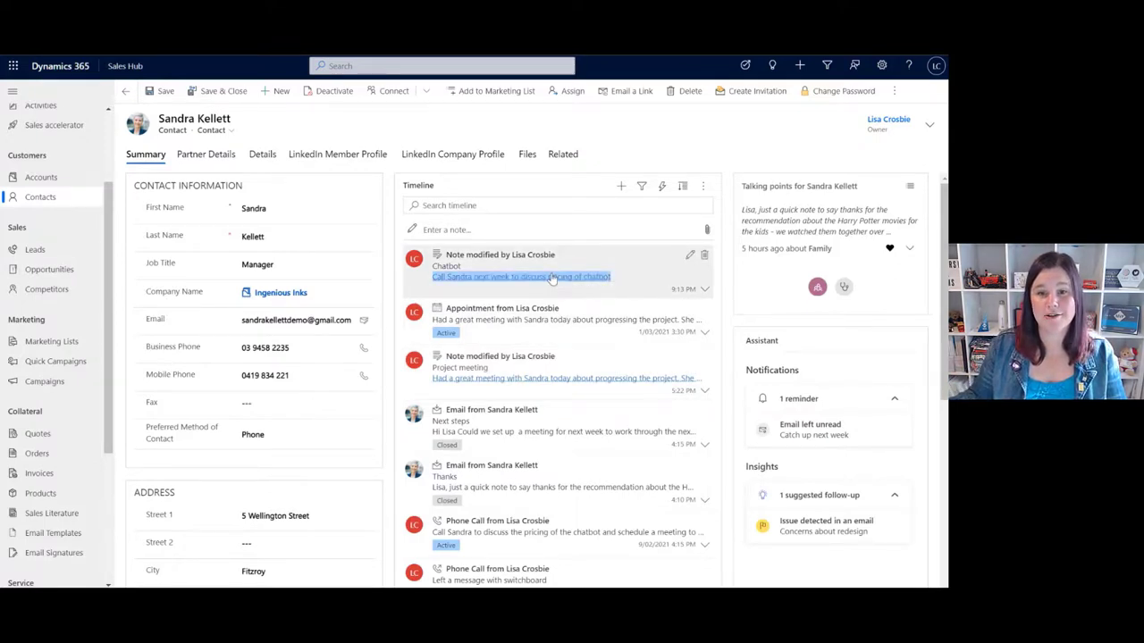
Create a phone call from the suggestion in the new chatbot note and set its due date to 8/03/2021.
mouse_move(551, 279)
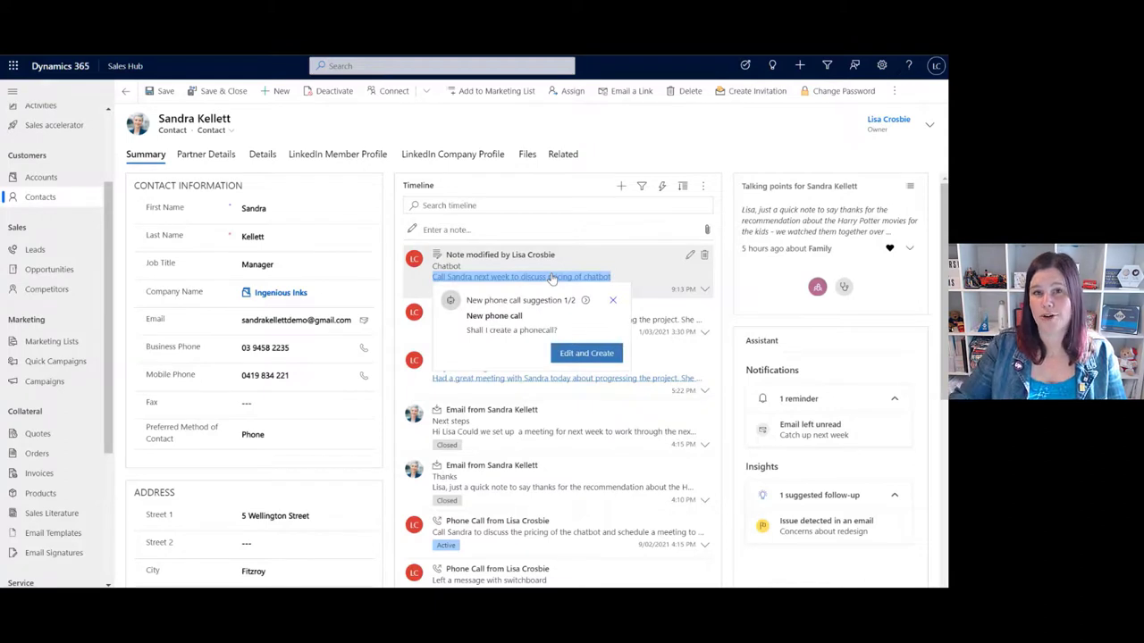
click(571, 356)
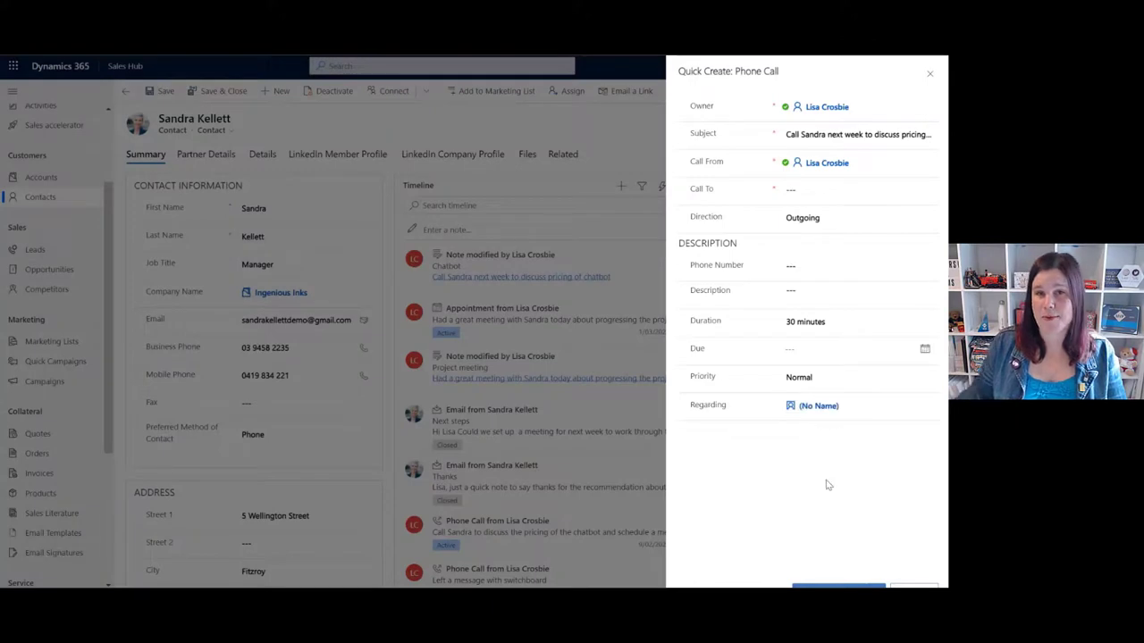
click(925, 350)
click(889, 374)
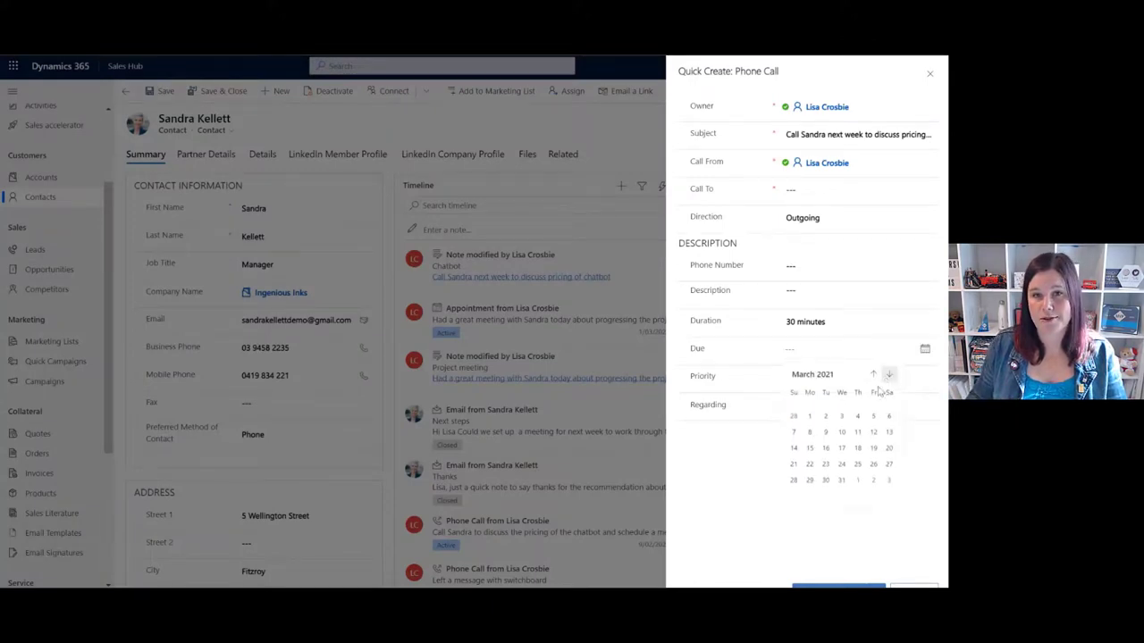
click(810, 432)
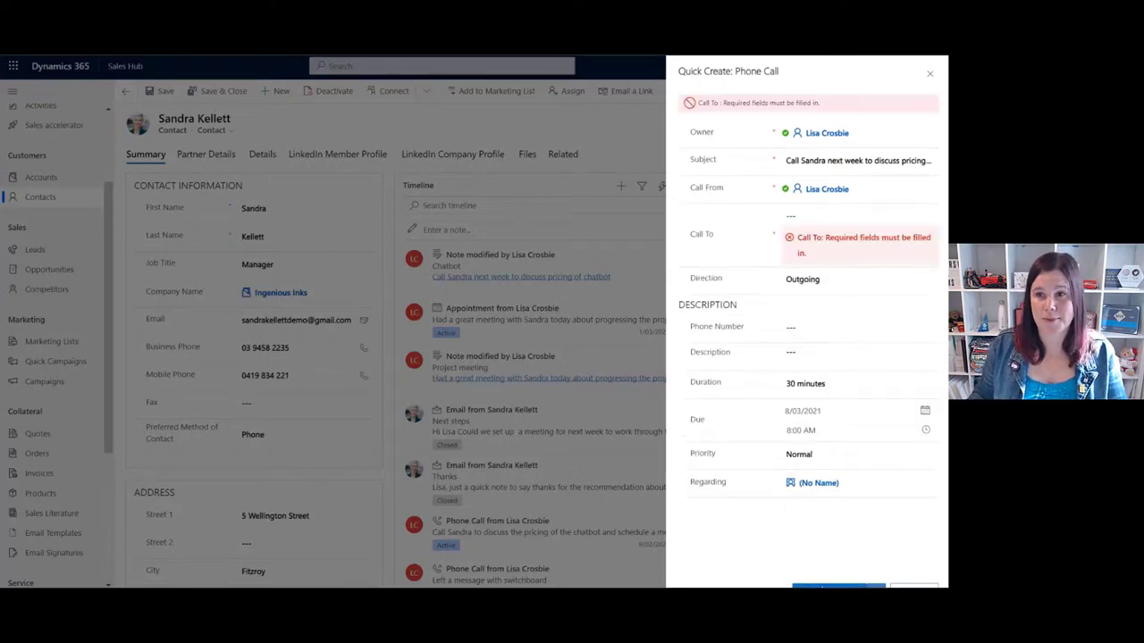
Look up the contact as the Call To recipient of the phone call and save it.
click(827, 215)
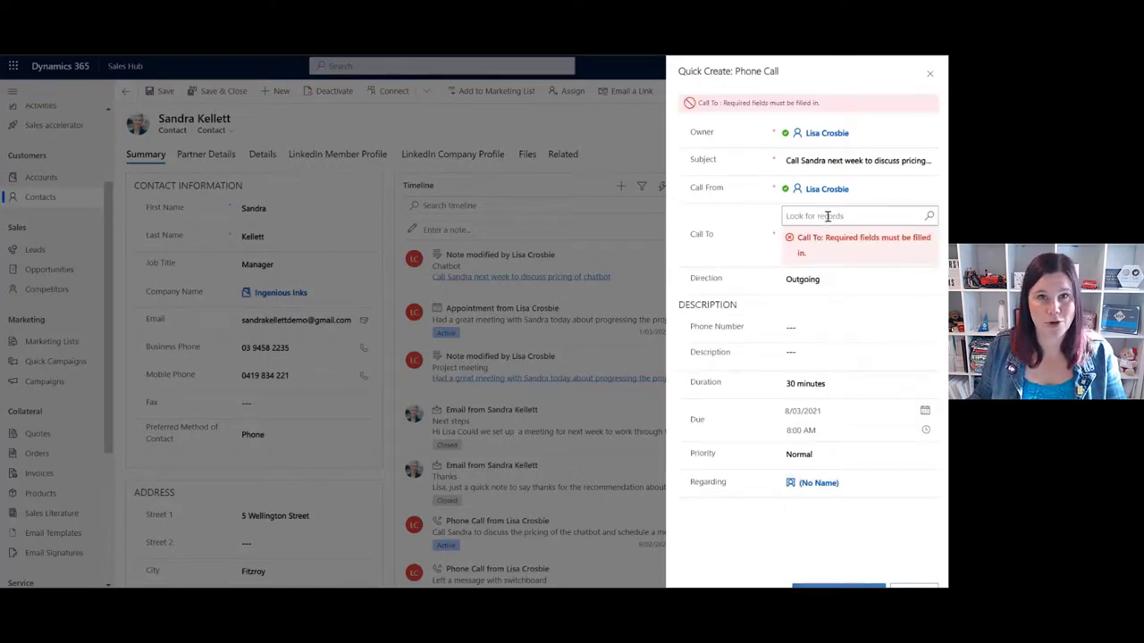
text(sandra)
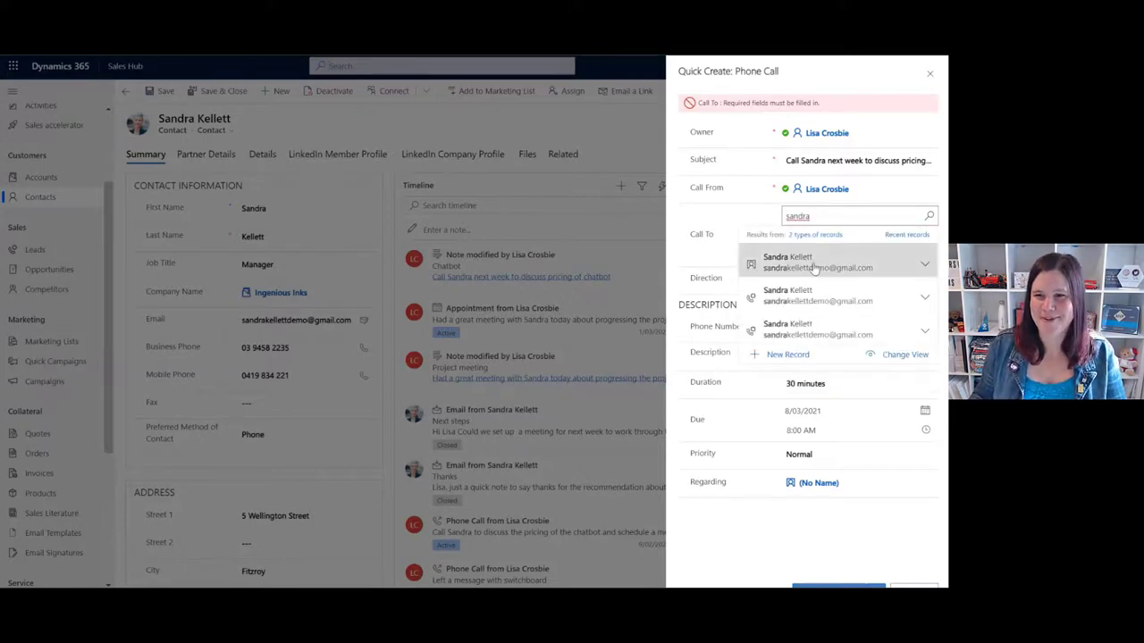
click(815, 268)
click(840, 582)
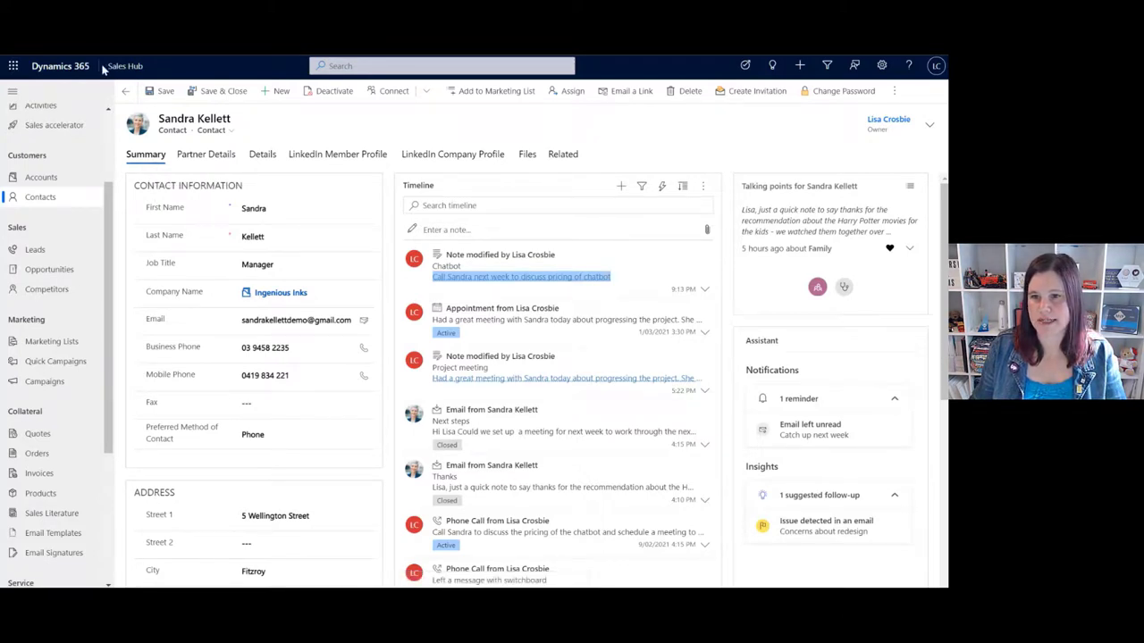
Refresh the contact, open the Recommended Product reminder for Power Virtual Agents, and check its linked video before returning to the contact.
key(F5)
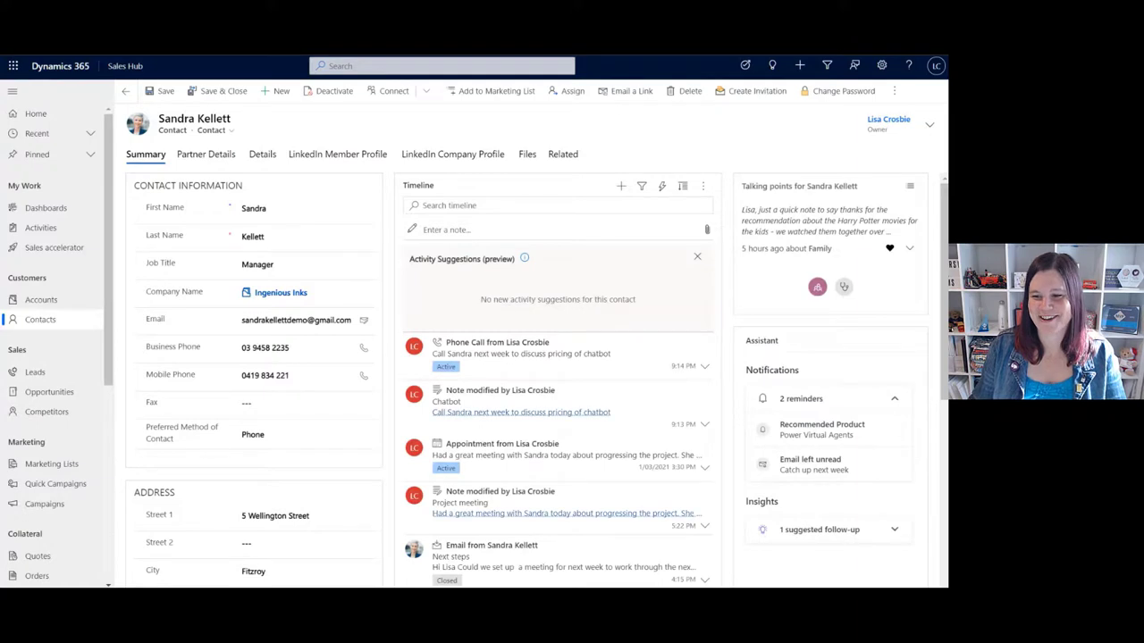
click(813, 431)
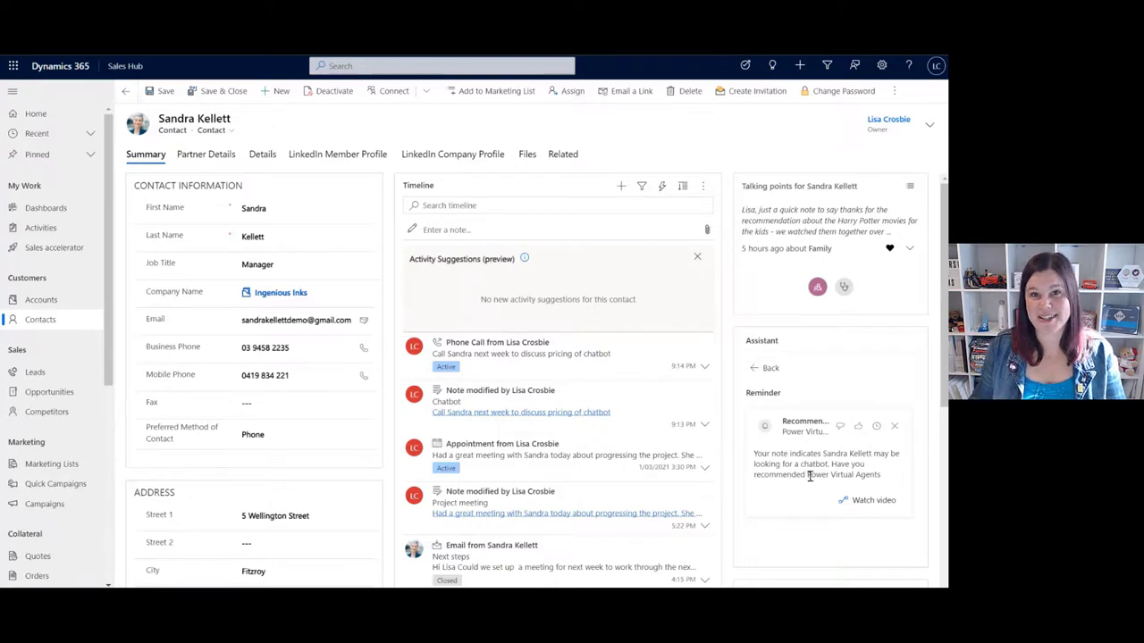
click(873, 501)
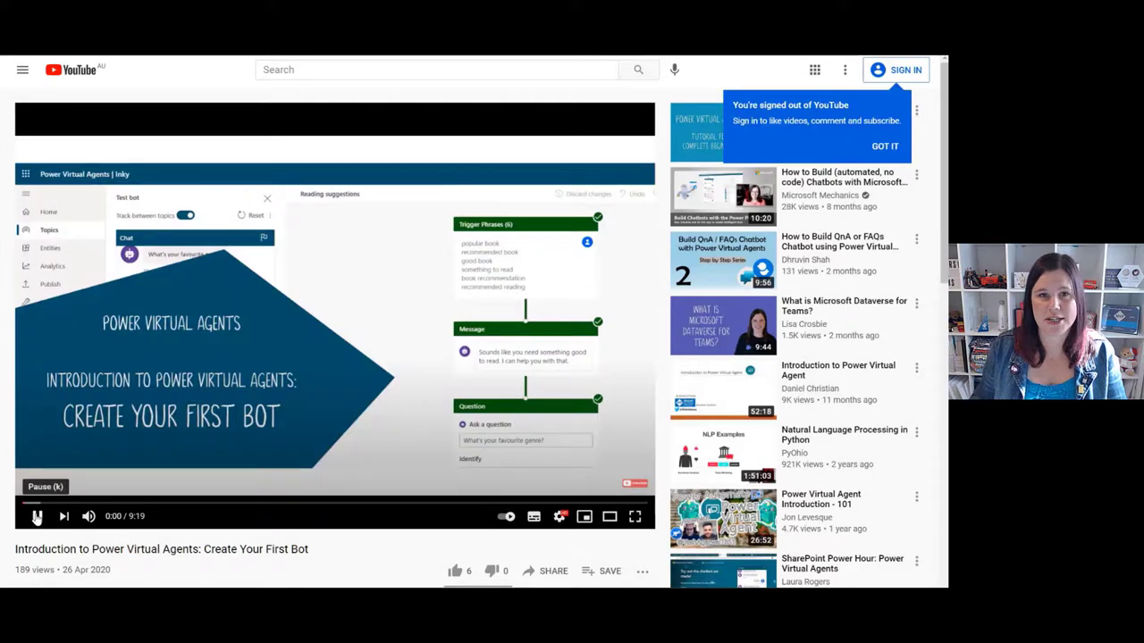
click(36, 517)
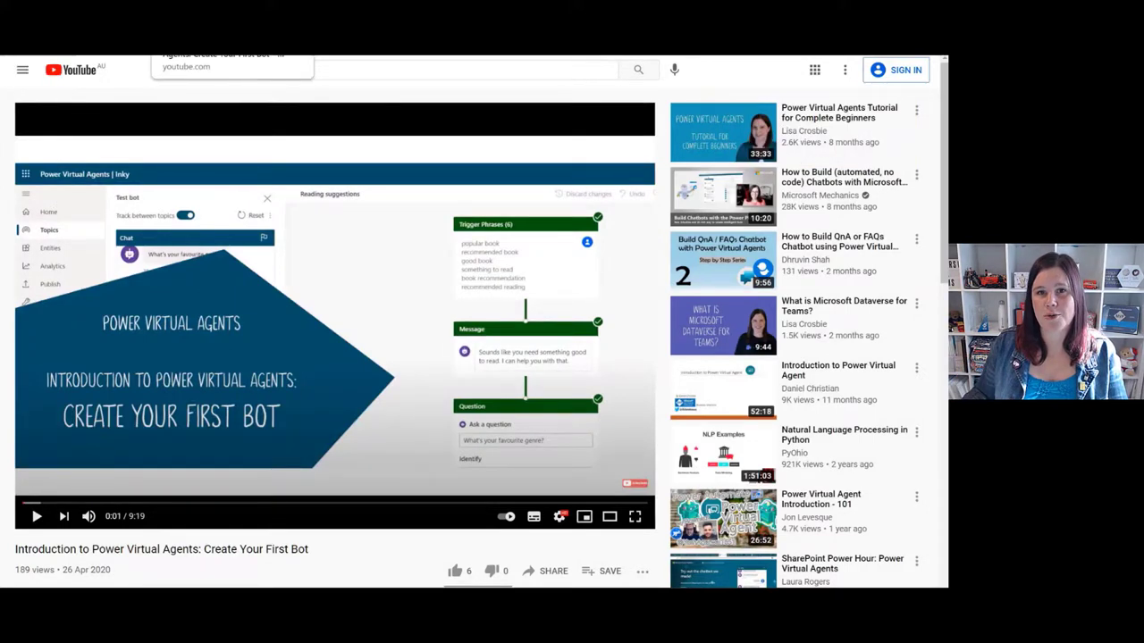
key(ctrl+Tab)
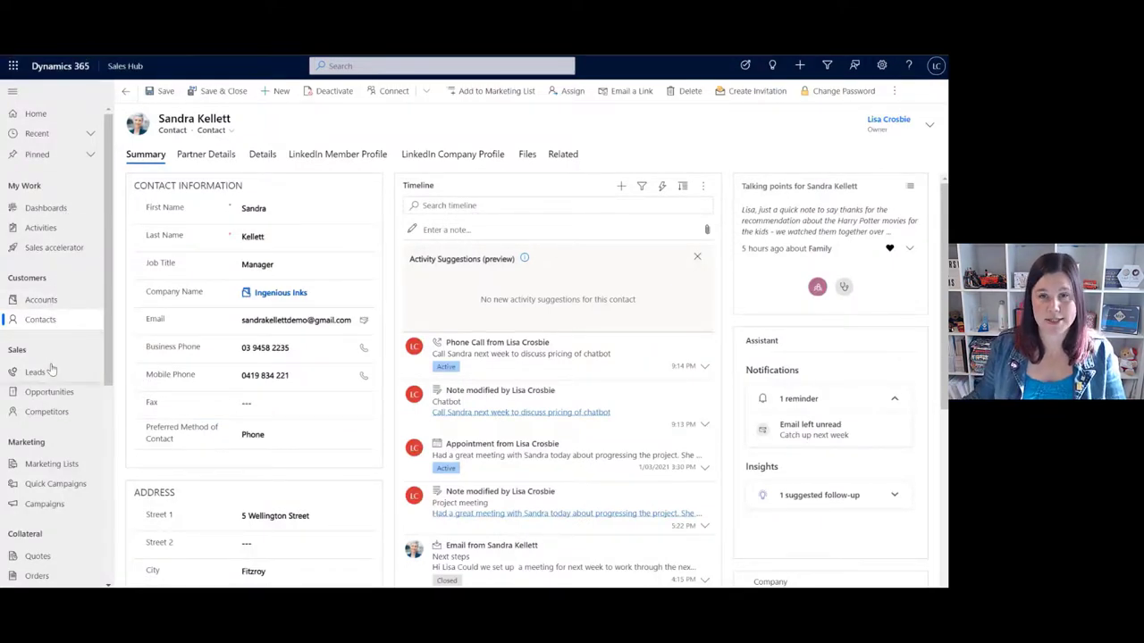
Open the Enablement Services opportunity from the My Open Opportunities Scored view.
click(50, 393)
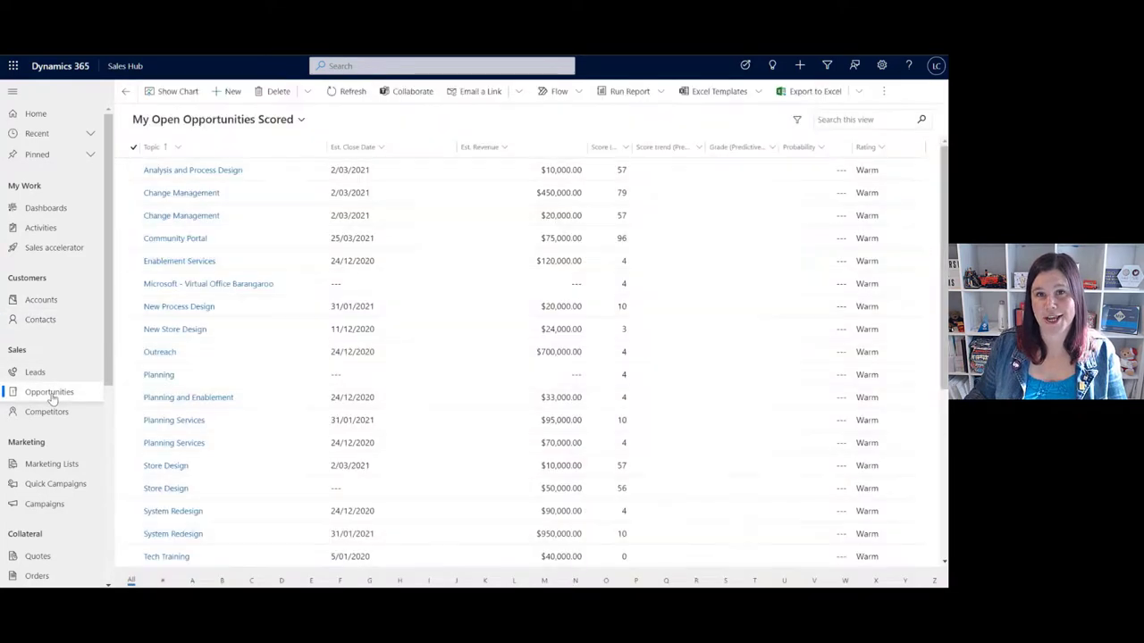
click(180, 261)
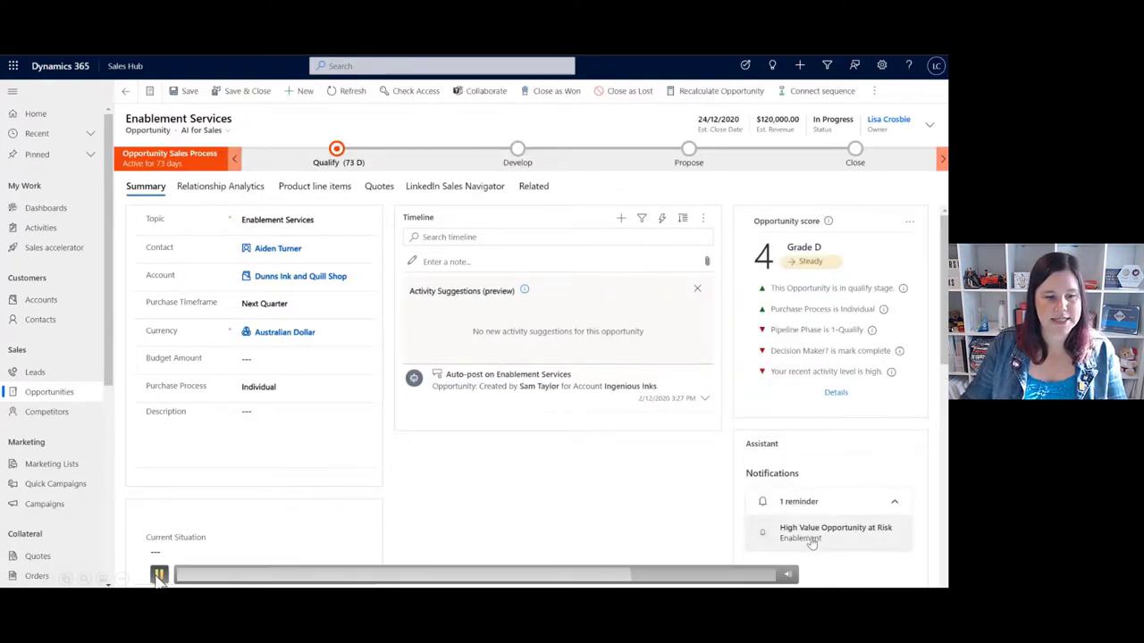
click(159, 574)
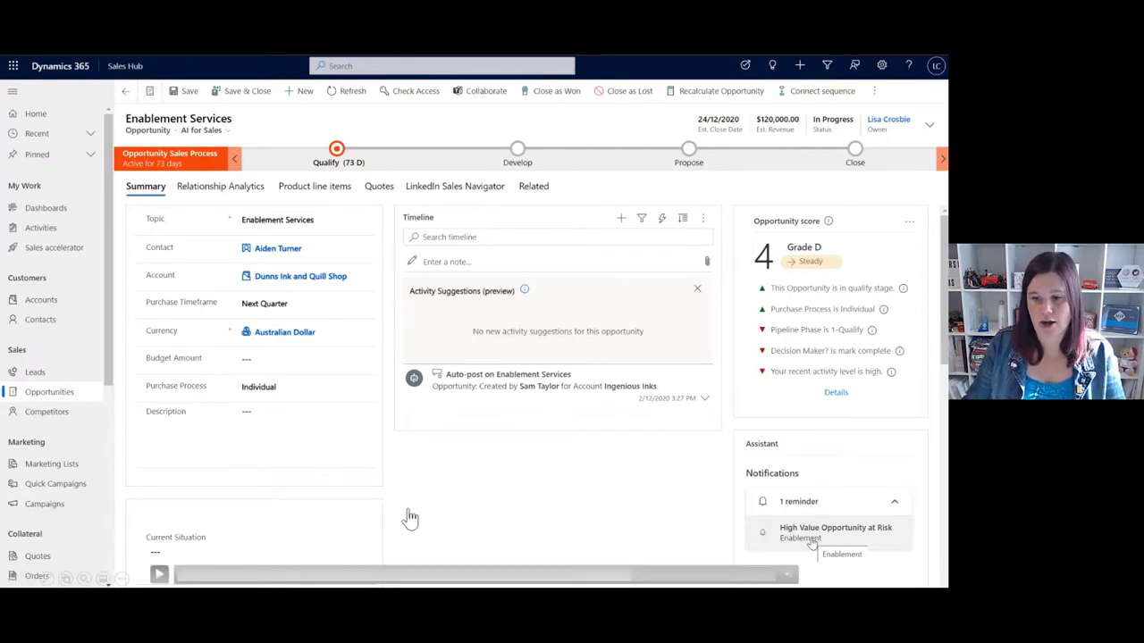
click(159, 575)
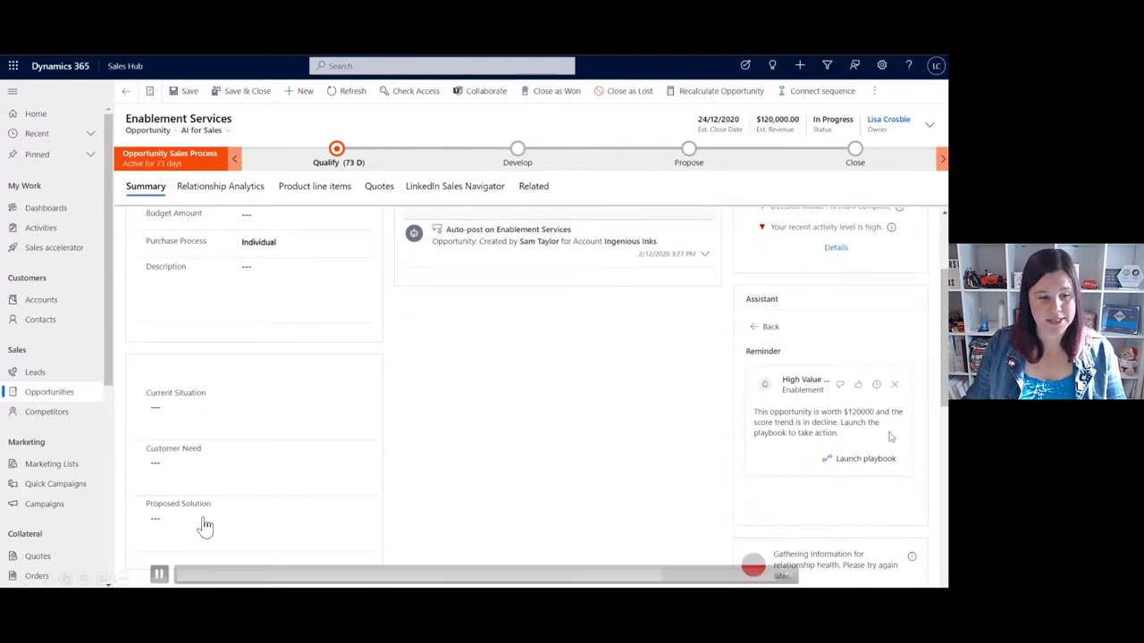
click(159, 576)
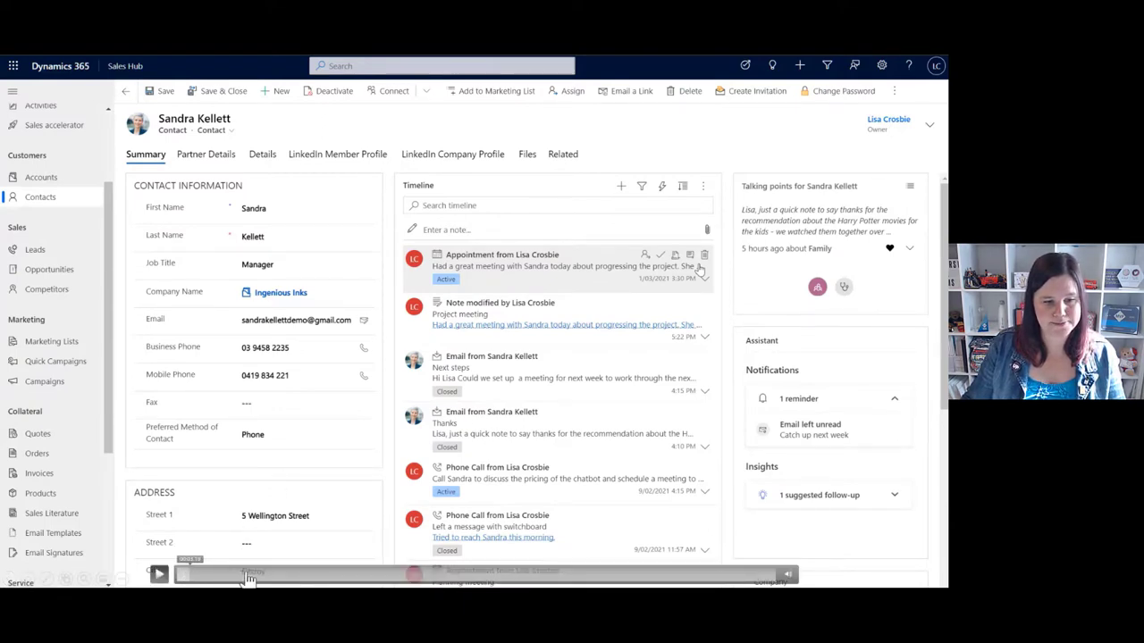
drag(188, 577, 629, 579)
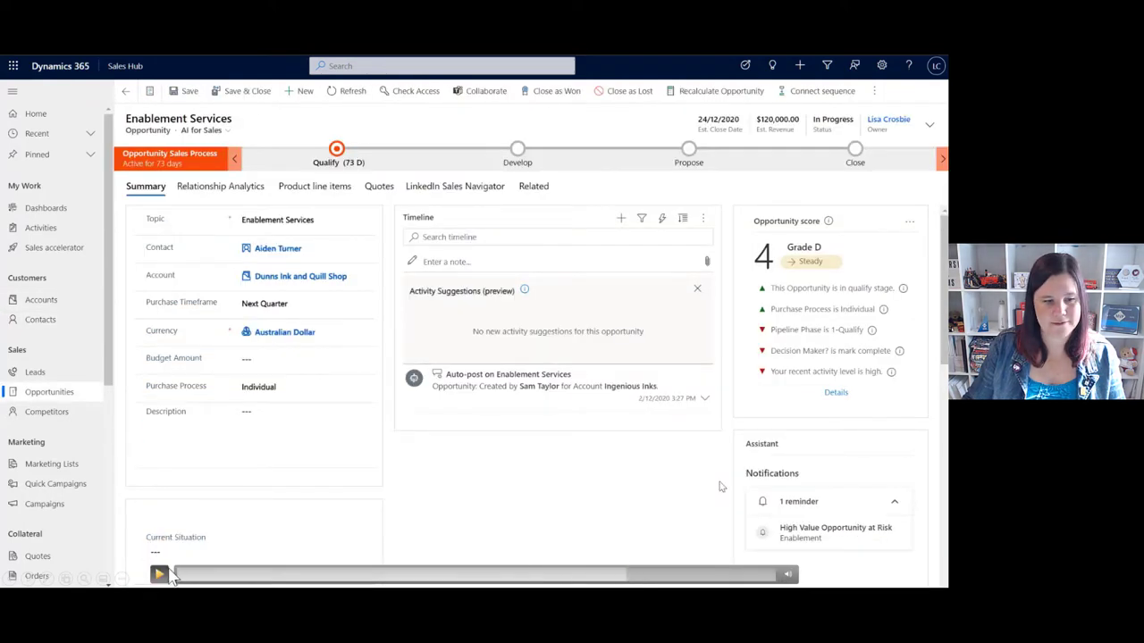
click(159, 574)
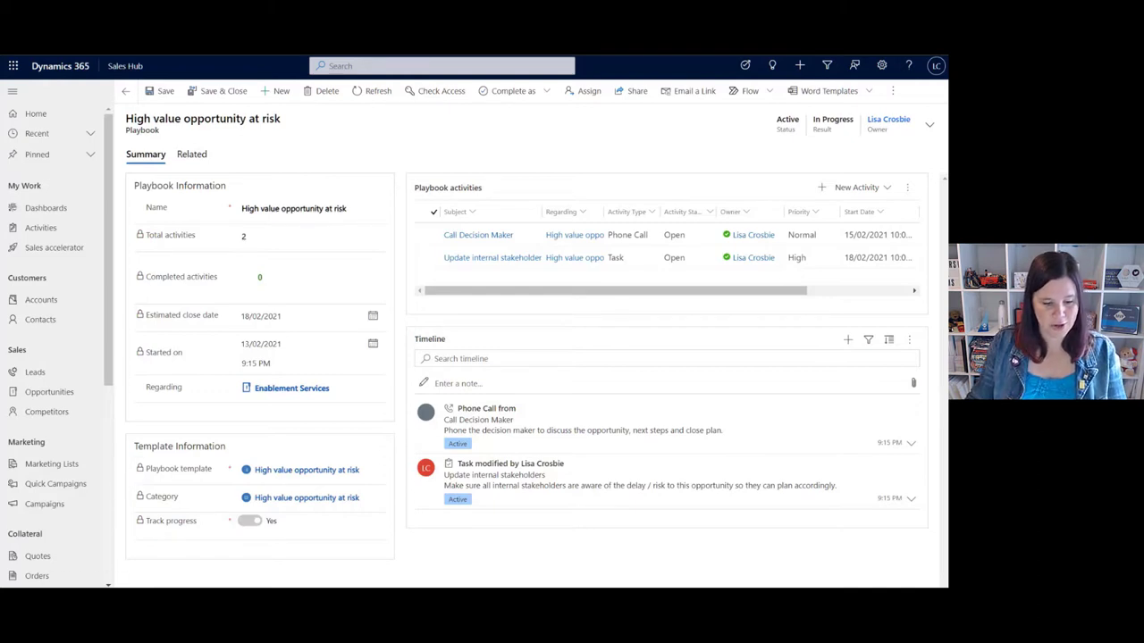
key(alt+Tab)
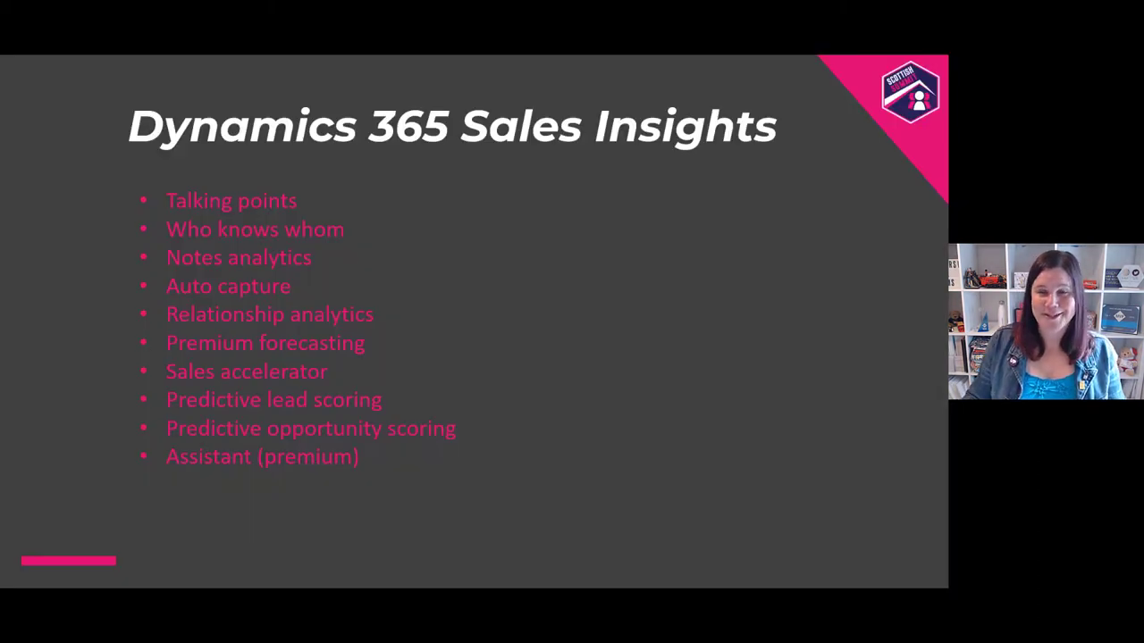